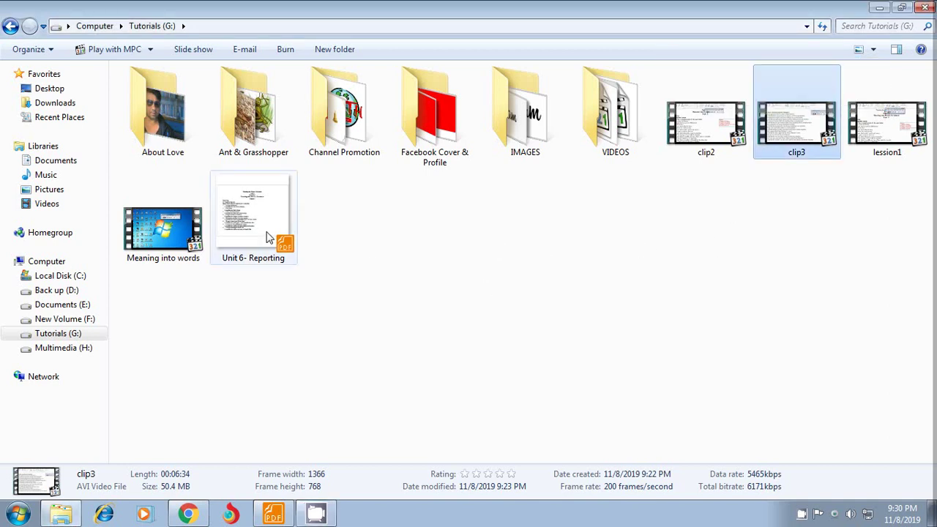
# Switch to Foxit Reader showing 'Unit 6- Reporting.pdf'.
pyautogui.click(271, 519)
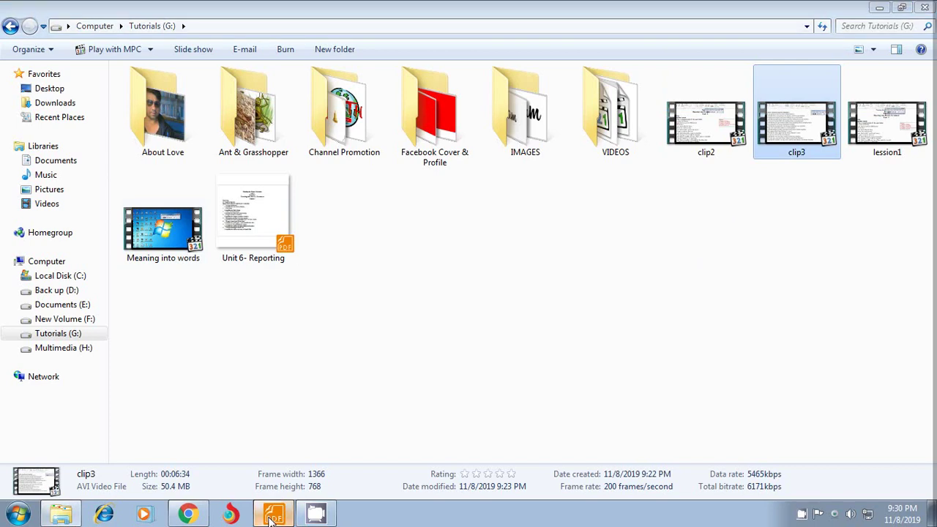
# Scroll the PDF down to the 6.2 Conflicting Reports heading and its exercise note.
pyautogui.scroll(-5, 376, 288)
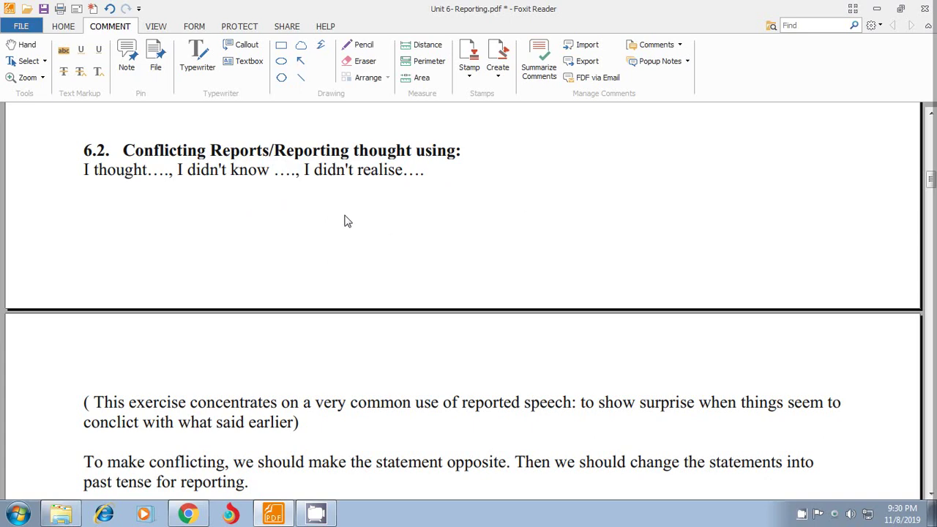
# Scroll down to worked examples 1–7 and the instruction to react to the remarks.
pyautogui.scroll(-3, 347, 221)
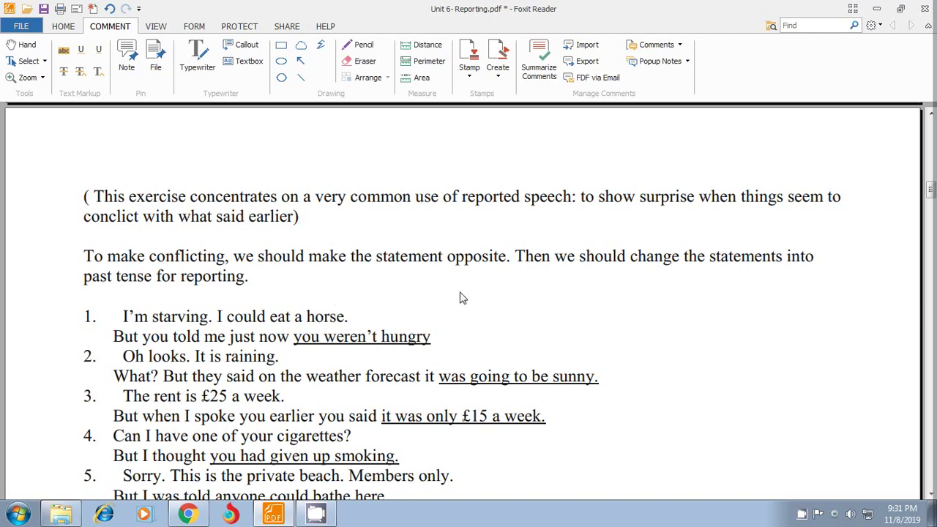
pyautogui.scroll(-3, 459, 298)
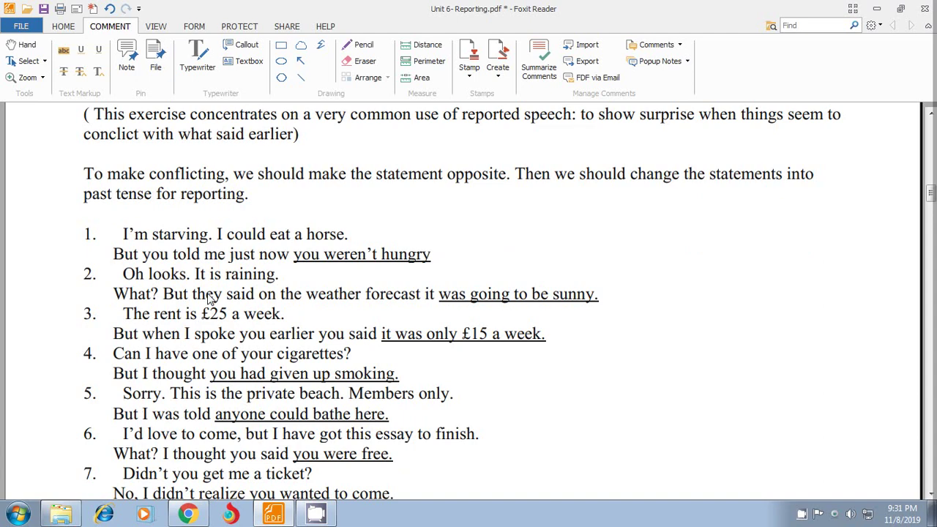
pyautogui.scroll(-1, 210, 296)
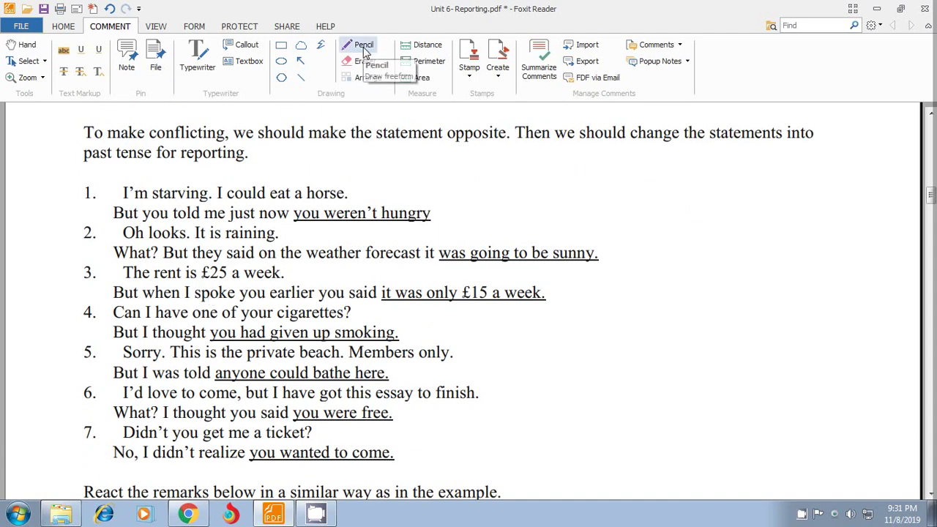
# Draw a red box around 'I'm starving. I could eat a horse.' and an arrow before 'But you told me'.
pyautogui.click(301, 77)
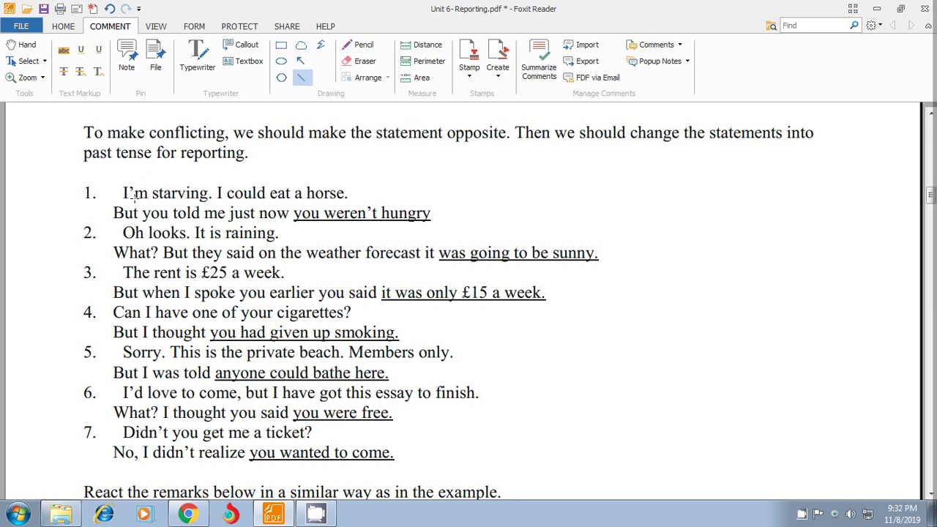
pyautogui.click(281, 44)
pyautogui.moveTo(111, 181)
pyautogui.mouseDown()
pyautogui.moveTo(385, 204)
pyautogui.moveTo(362, 203)
pyautogui.mouseUp()
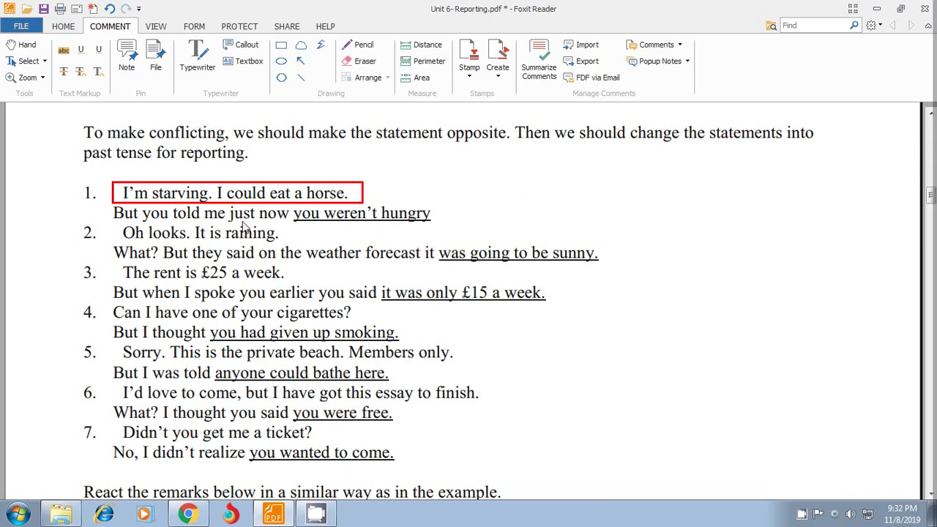
pyautogui.click(303, 73)
pyautogui.moveTo(78, 212); pyautogui.dragTo(104, 215)
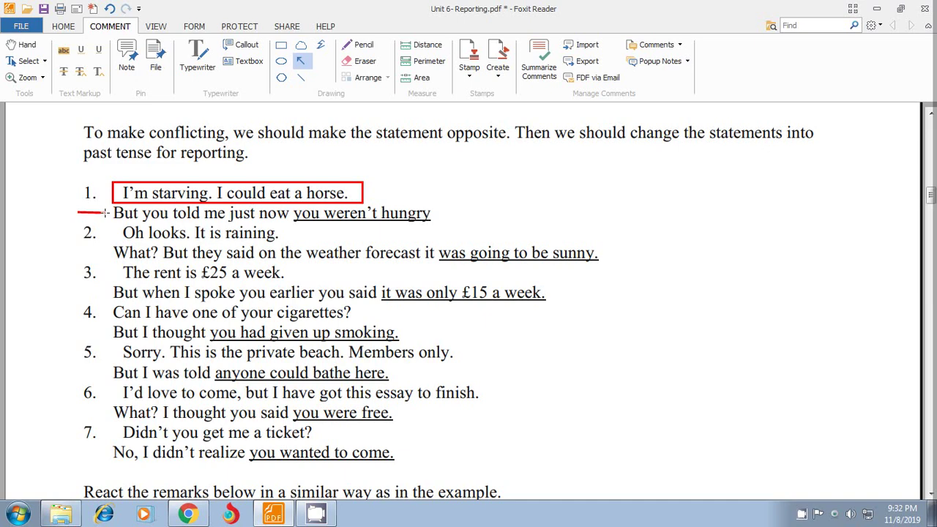
pyautogui.click(106, 212)
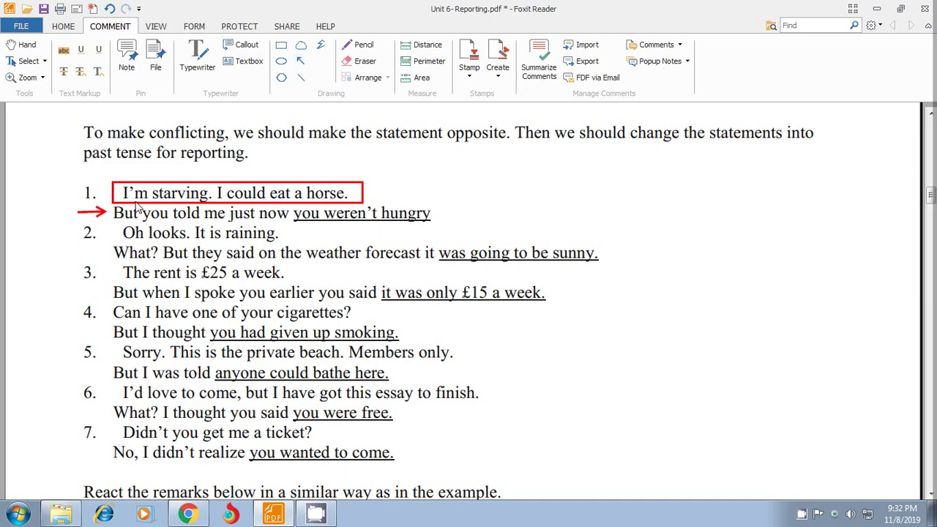
pyautogui.scroll(5, 239, 243)
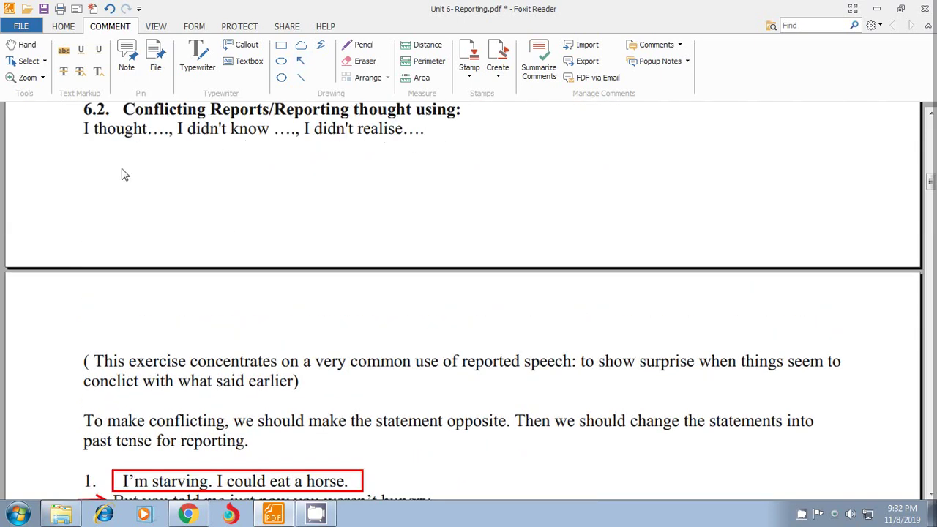
pyautogui.scroll(-4, 290, 250)
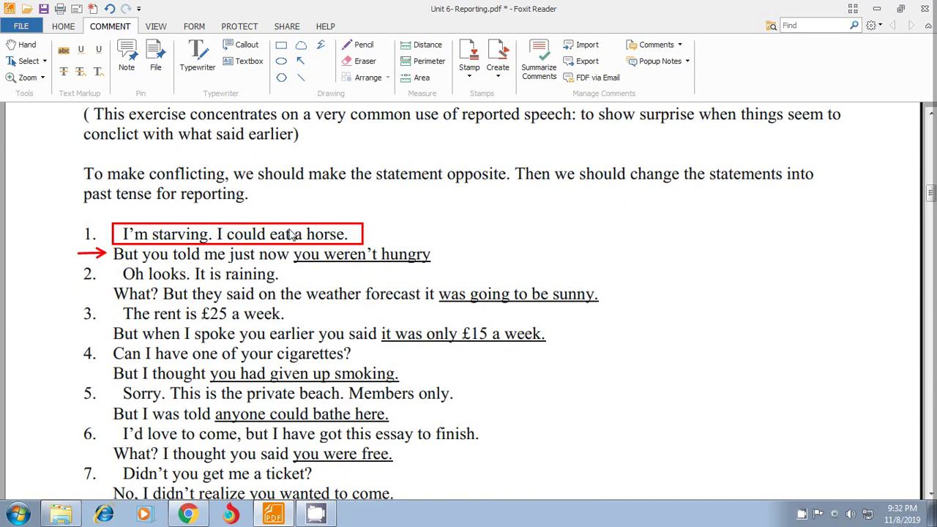
pyautogui.scroll(-1, 291, 233)
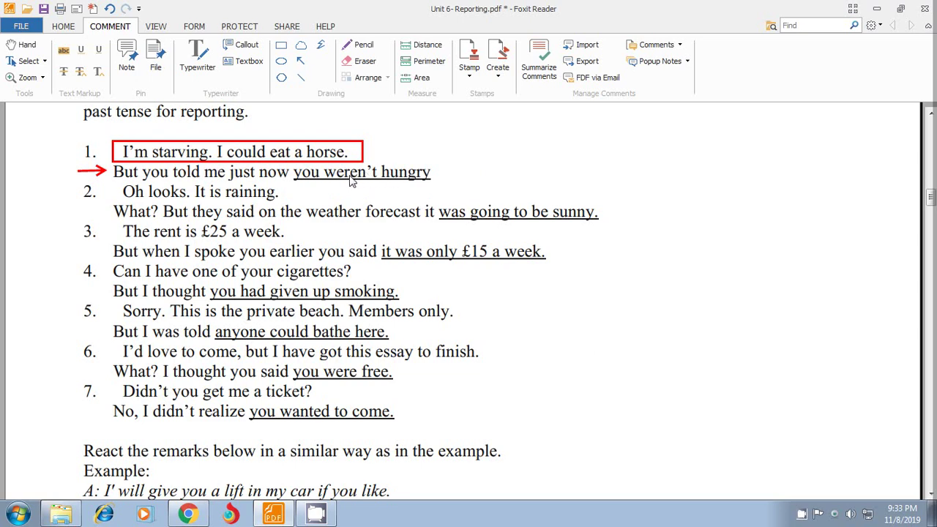
# Draw a red box around 'Oh looks. It is raining.' and an arrow before 'What?'.
pyautogui.click(301, 77)
pyautogui.click(281, 45)
pyautogui.moveTo(113, 182)
pyautogui.mouseDown()
pyautogui.moveTo(125, 203)
pyautogui.moveTo(284, 203)
pyautogui.mouseUp()
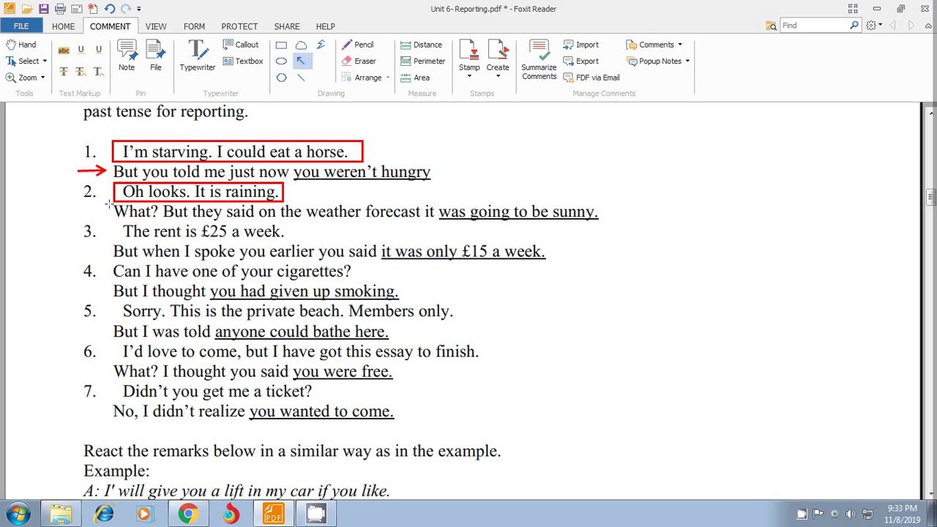
pyautogui.moveTo(87, 212); pyautogui.dragTo(109, 212)
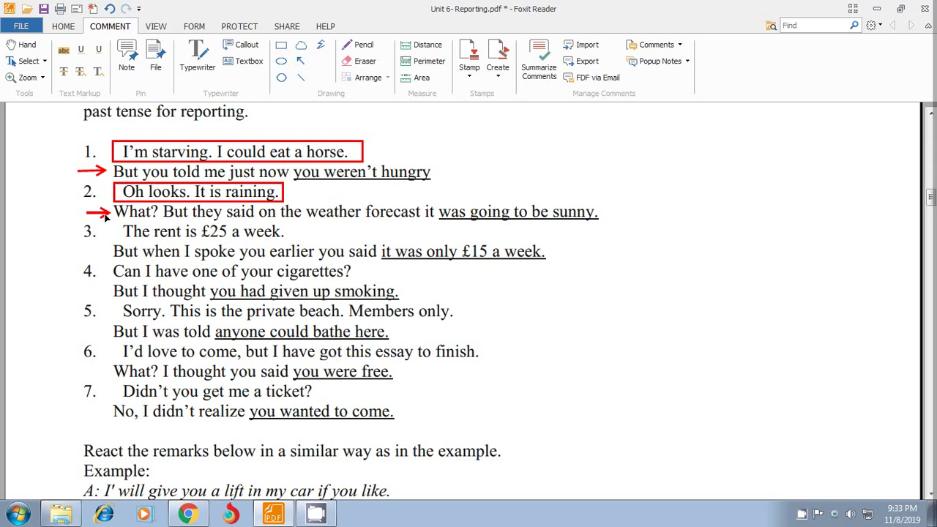
pyautogui.click(96, 213)
# Draw a red box around 'The rent is £25 a week.' and an arrow before 'But when I spoke'.
pyautogui.click(281, 45)
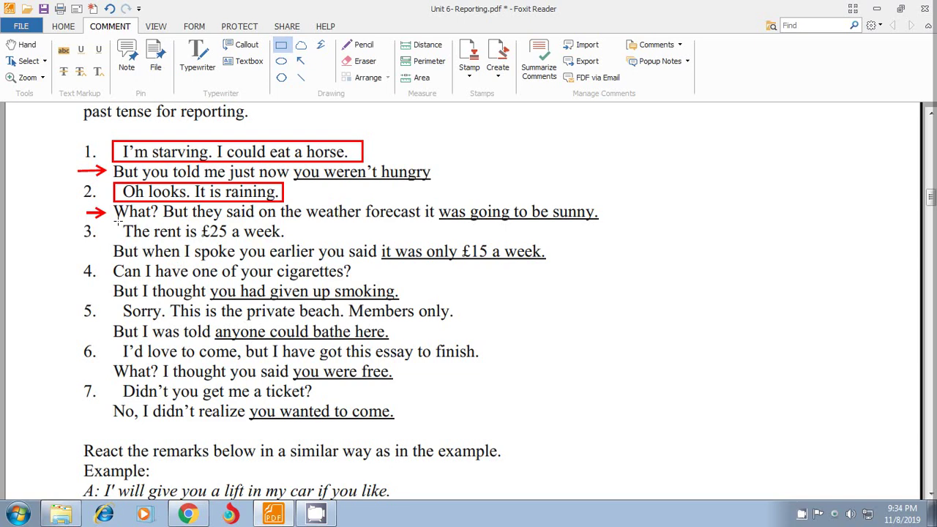
pyautogui.moveTo(117, 221); pyautogui.dragTo(300, 241)
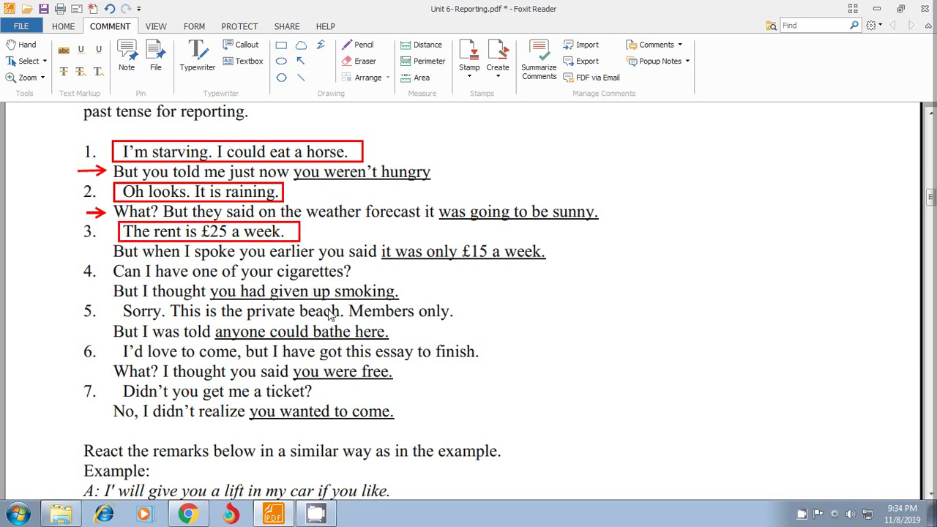
pyautogui.click(300, 62)
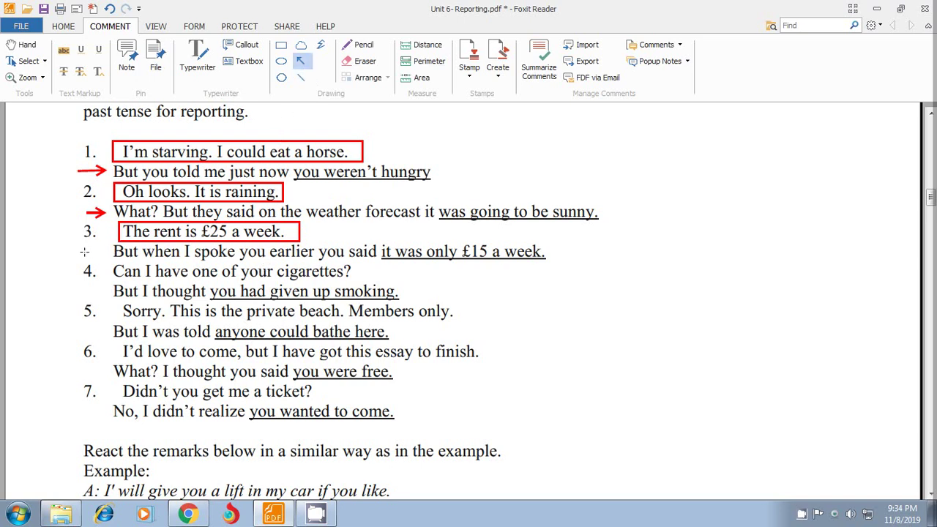
pyautogui.moveTo(84, 252); pyautogui.dragTo(106, 251)
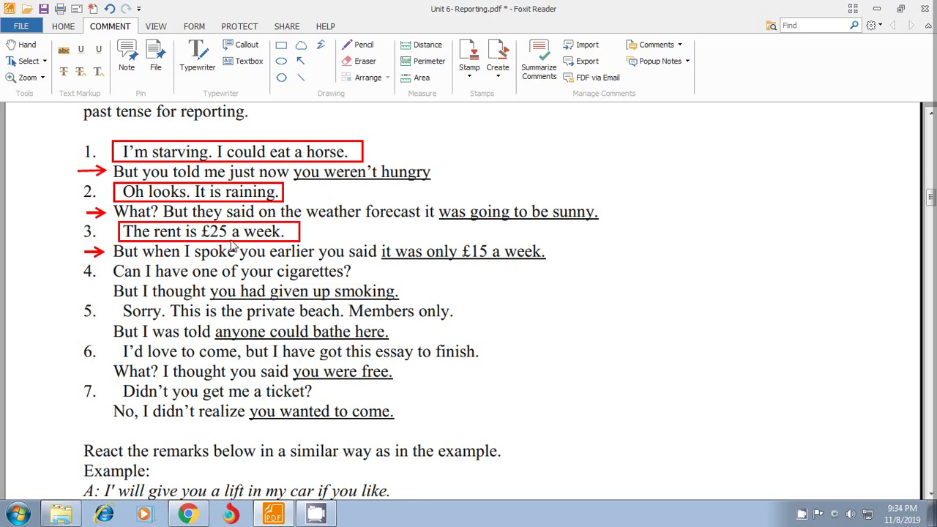
# Draw a red box around 'Can I have one of your cigarettes?' and an arrow before 'But I thought'.
pyautogui.click(281, 46)
pyautogui.moveTo(107, 263)
pyautogui.mouseDown()
pyautogui.moveTo(155, 281)
pyautogui.moveTo(368, 279)
pyautogui.mouseUp()
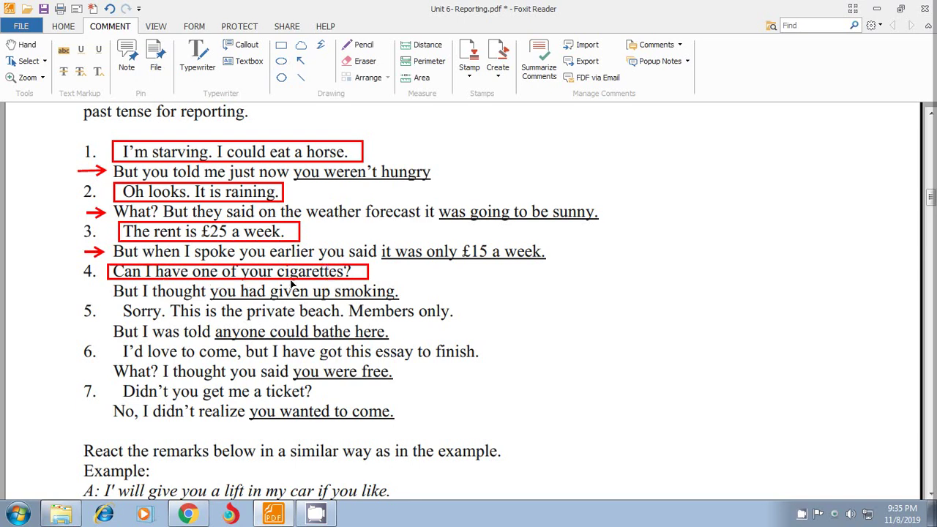
pyautogui.click(306, 64)
pyautogui.moveTo(82, 294); pyautogui.dragTo(101, 294)
# Draw a red box around item 5's private-beach remark and an arrow before 'But I was told'.
pyautogui.click(281, 44)
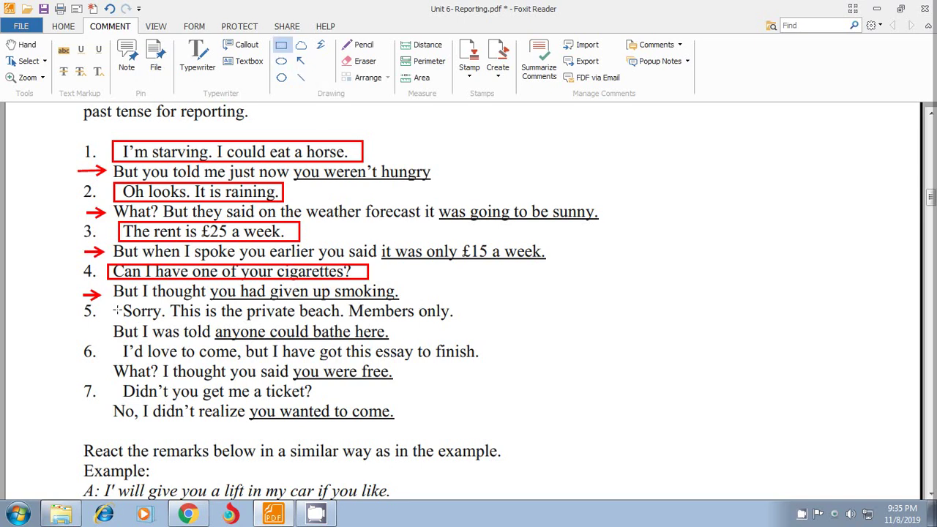
pyautogui.moveTo(114, 301); pyautogui.dragTo(462, 320)
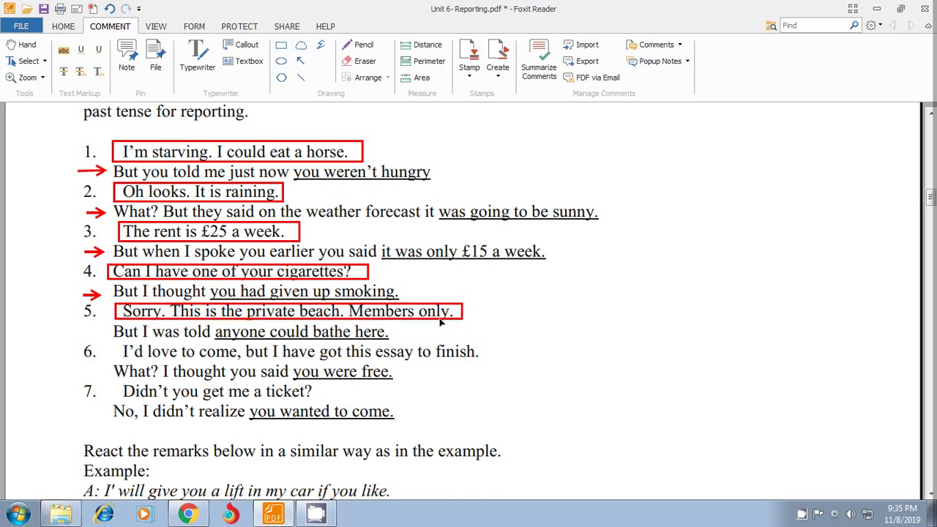
pyautogui.click(300, 61)
pyautogui.moveTo(82, 331); pyautogui.dragTo(107, 331)
# Draw a red box around item 6's essay remark and an arrow before 'What? I thought you said you were free'.
pyautogui.click(282, 47)
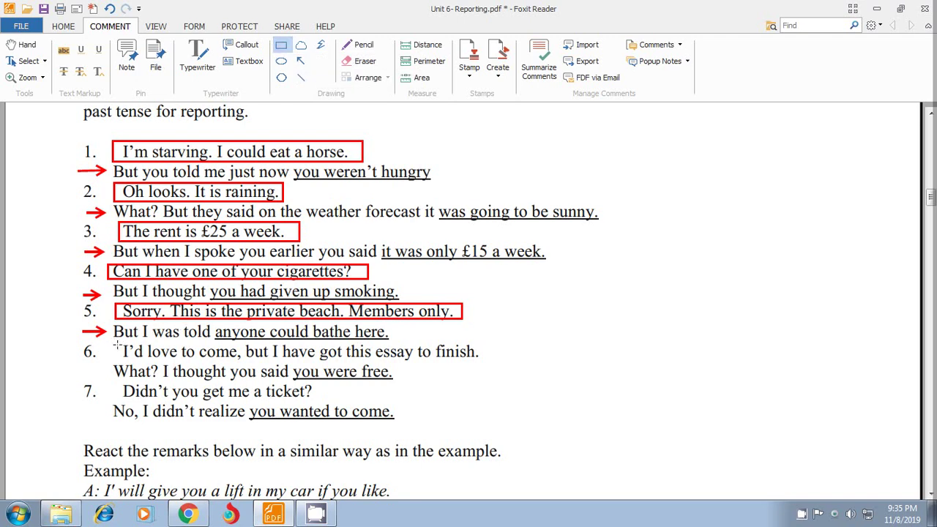
pyautogui.moveTo(115, 343)
pyautogui.mouseDown()
pyautogui.moveTo(133, 358)
pyautogui.moveTo(500, 361)
pyautogui.mouseUp()
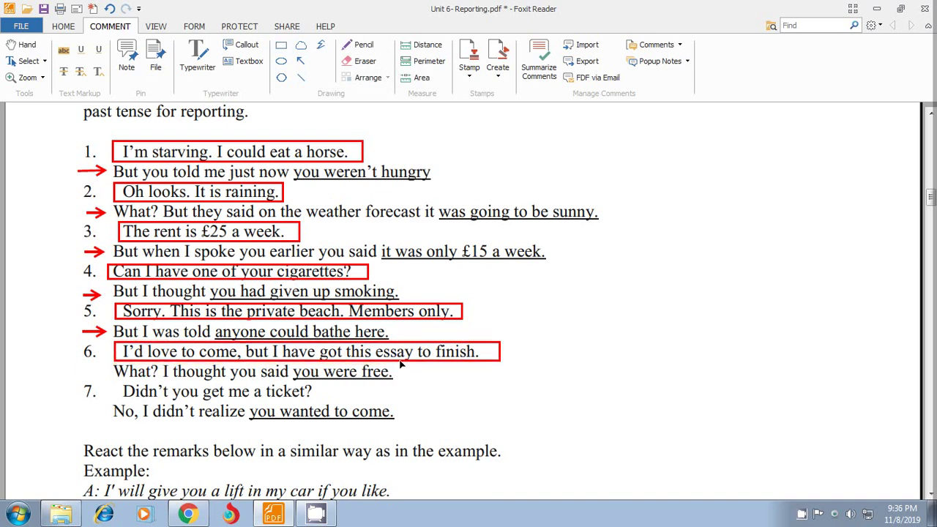
pyautogui.click(300, 61)
pyautogui.moveTo(87, 373); pyautogui.dragTo(108, 373)
# Draw a red box around 'Didn't you get me a ticket?' and an arrow before 'No, I didn't realize'.
pyautogui.click(282, 46)
pyautogui.moveTo(114, 380); pyautogui.dragTo(334, 401)
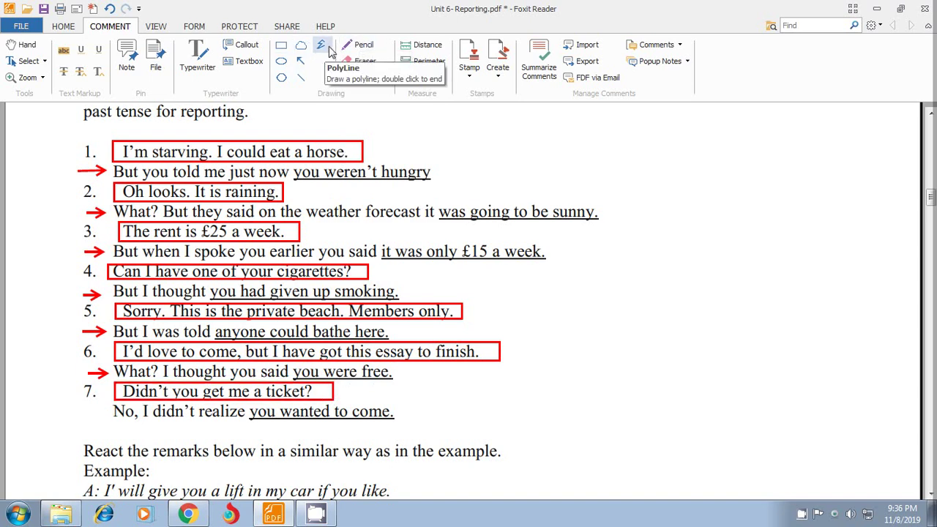
pyautogui.click(301, 66)
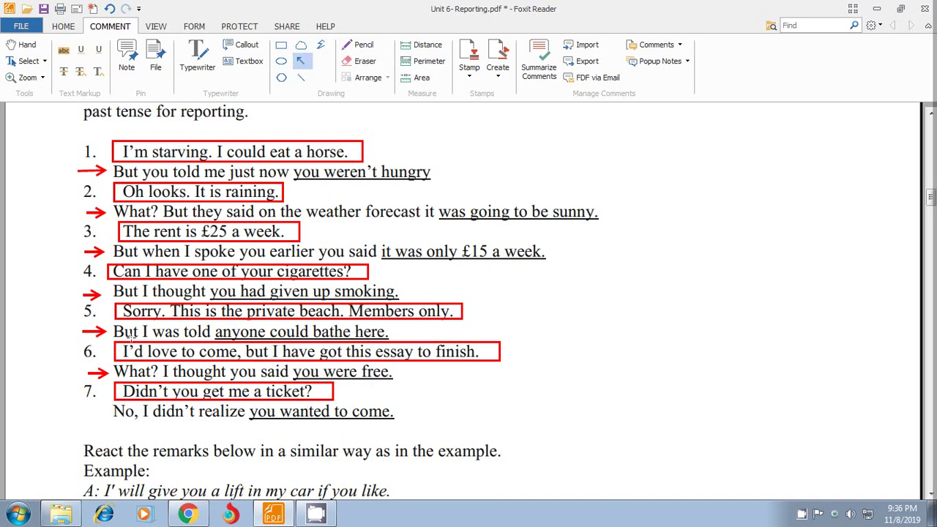
pyautogui.moveTo(81, 413); pyautogui.dragTo(110, 412)
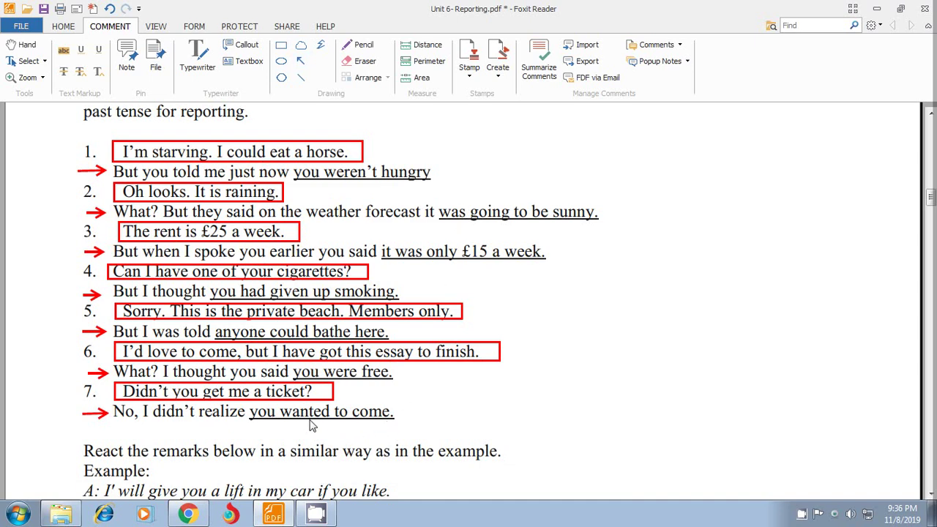
pyautogui.moveTo(464, 446)
pyautogui.scroll(-1, 358, 241)
pyautogui.scroll(-1, 357, 241)
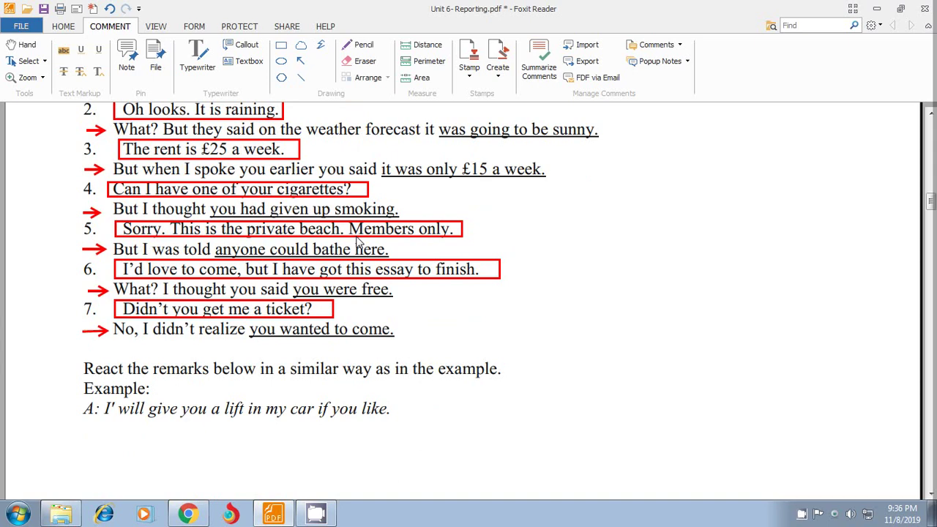
# Scroll down to the 'React the remarks below' exercise on the next page.
pyautogui.scroll(-2, 358, 242)
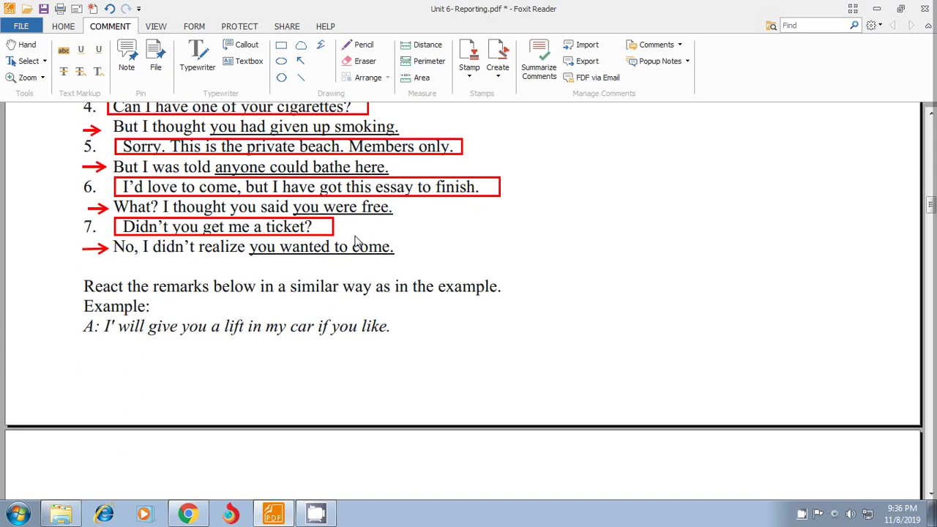
pyautogui.scroll(-1, 358, 241)
pyautogui.scroll(-1, 358, 242)
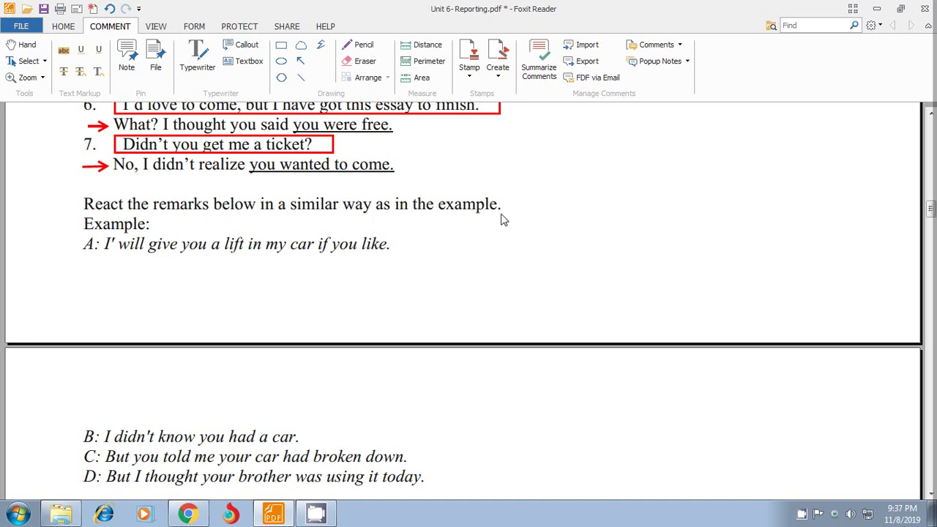
pyautogui.scroll(-2, 324, 267)
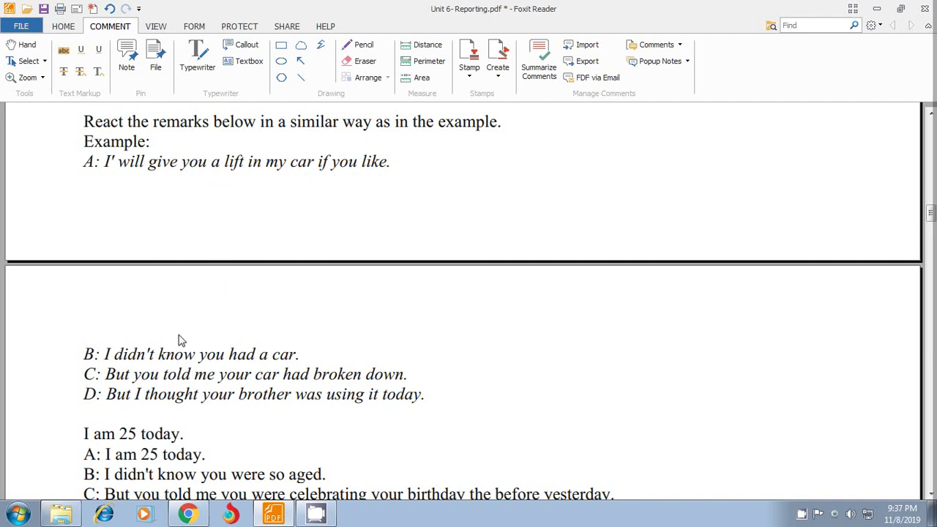
# Draw a red rectangle around example remark A and red lines under replies B, C and D.
pyautogui.click(281, 45)
pyautogui.moveTo(103, 152); pyautogui.dragTo(391, 173)
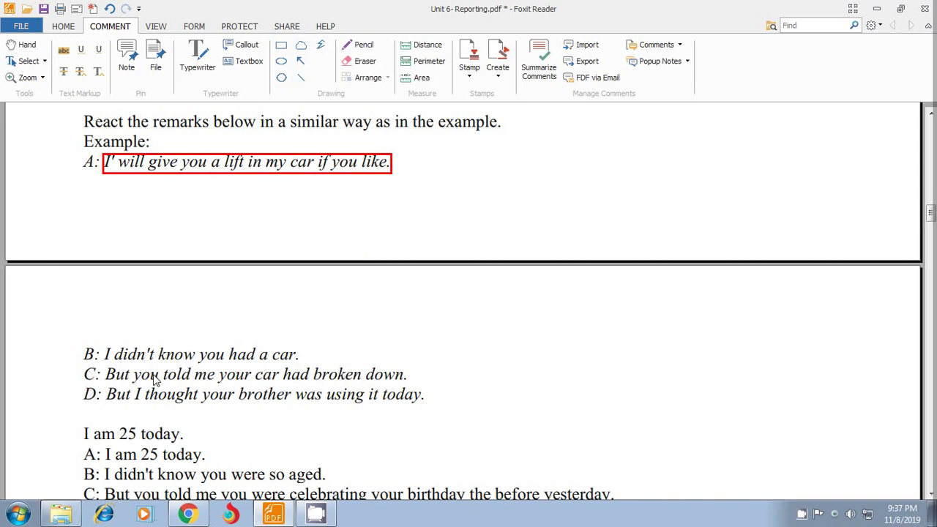
pyautogui.click(300, 77)
pyautogui.moveTo(97, 363); pyautogui.dragTo(298, 362)
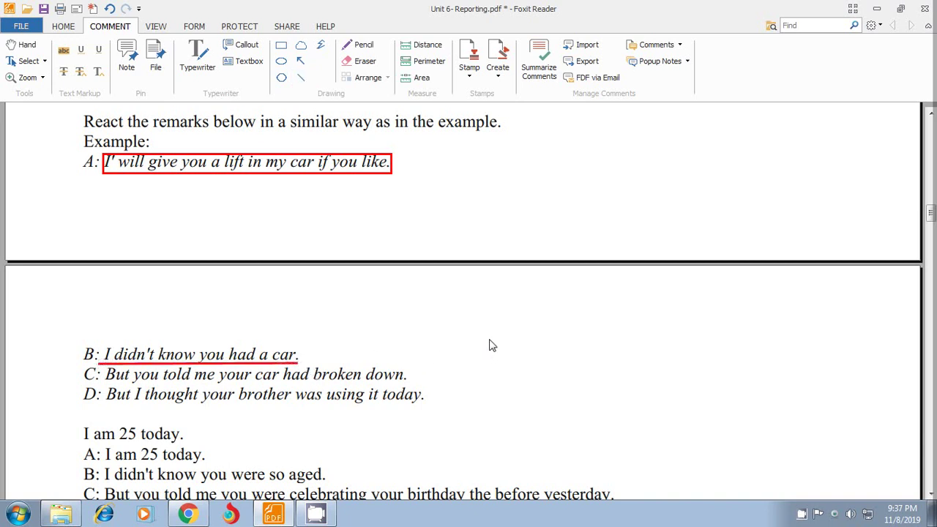
pyautogui.click(306, 84)
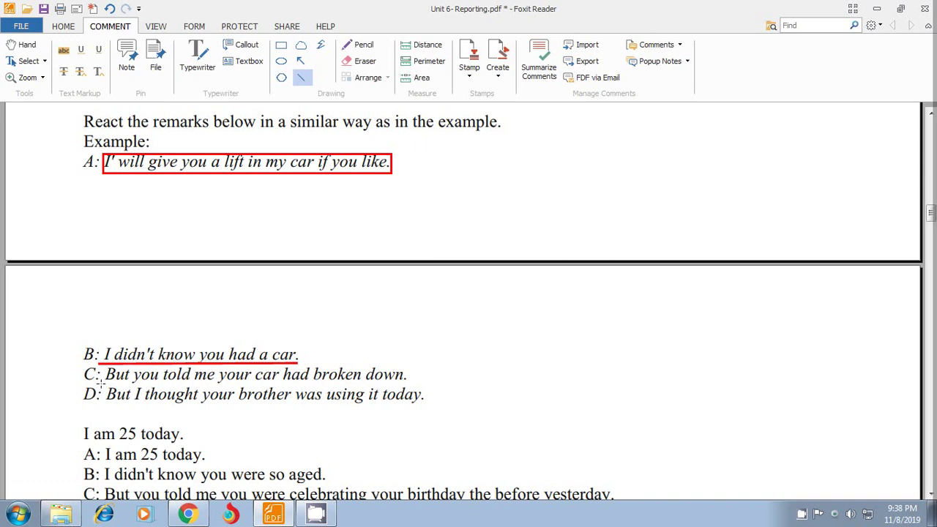
pyautogui.moveTo(99, 383)
pyautogui.mouseDown()
pyautogui.moveTo(439, 383)
pyautogui.moveTo(420, 383)
pyautogui.mouseUp()
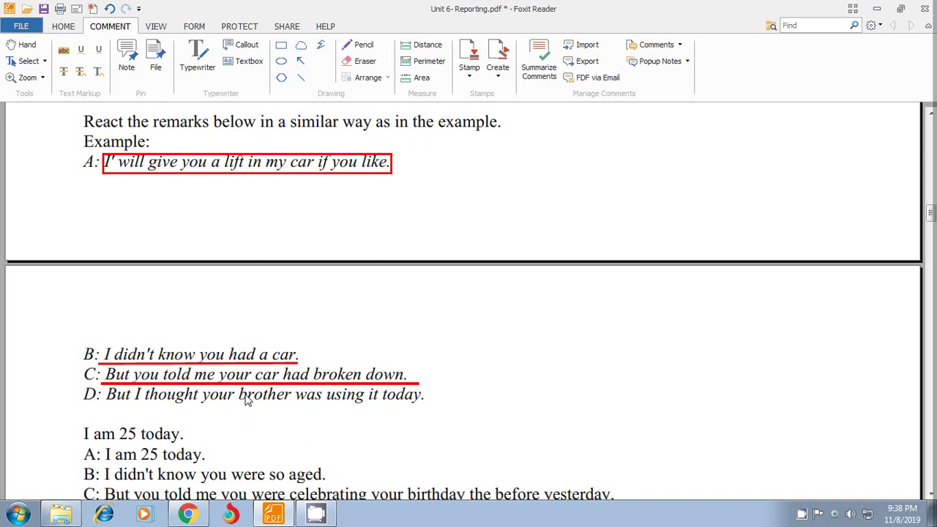
pyautogui.click(301, 77)
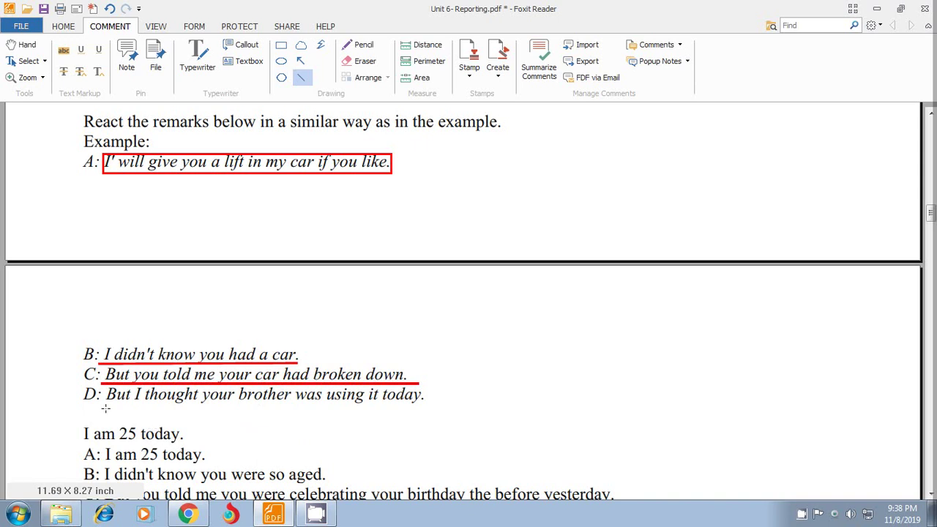
pyautogui.moveTo(105, 408); pyautogui.dragTo(427, 406)
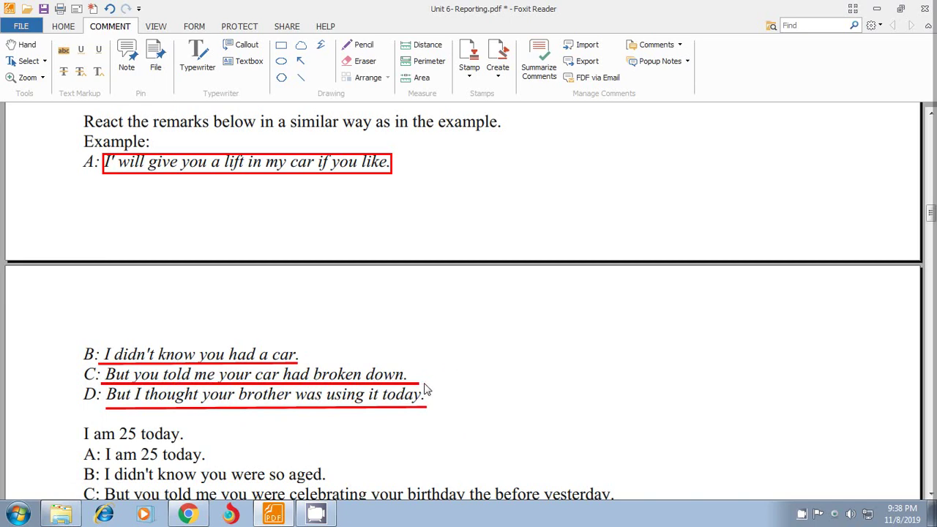
# Draw a red box around the remark 'I am 25 today.'.
pyautogui.scroll(-2, 295, 389)
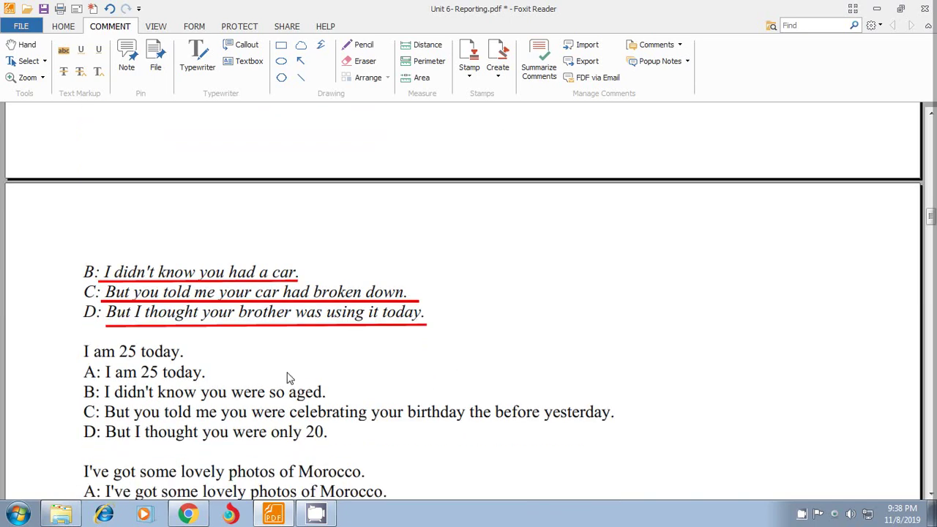
pyautogui.scroll(1, 175, 311)
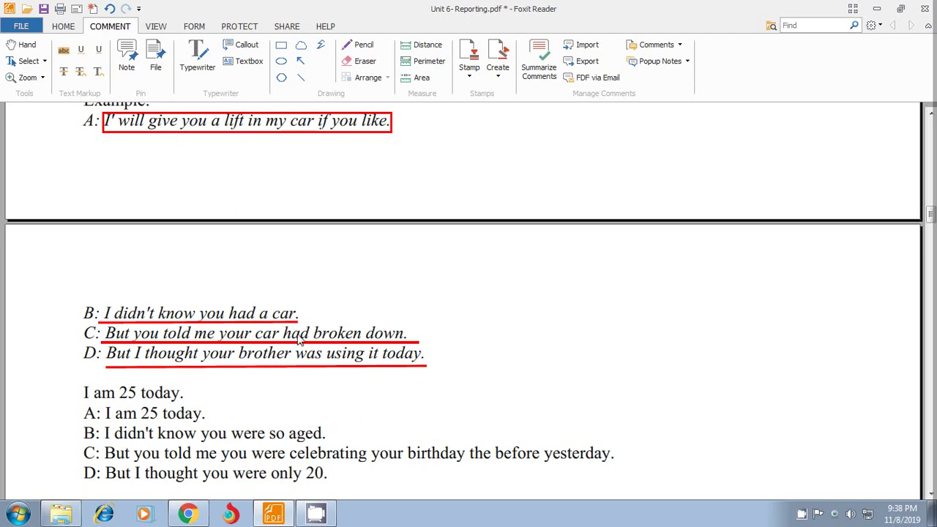
pyautogui.scroll(1, 248, 314)
pyautogui.scroll(-1, 248, 313)
pyautogui.scroll(1, 248, 313)
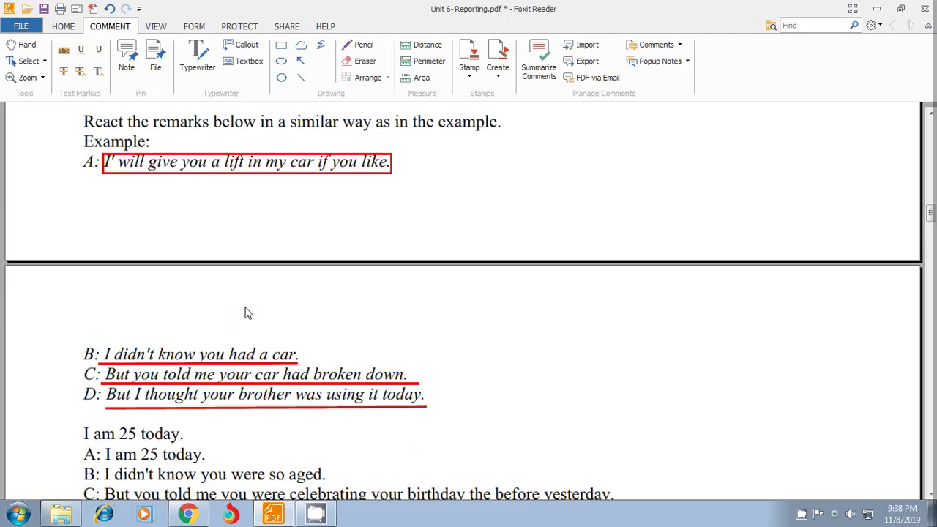
pyautogui.scroll(-4, 248, 313)
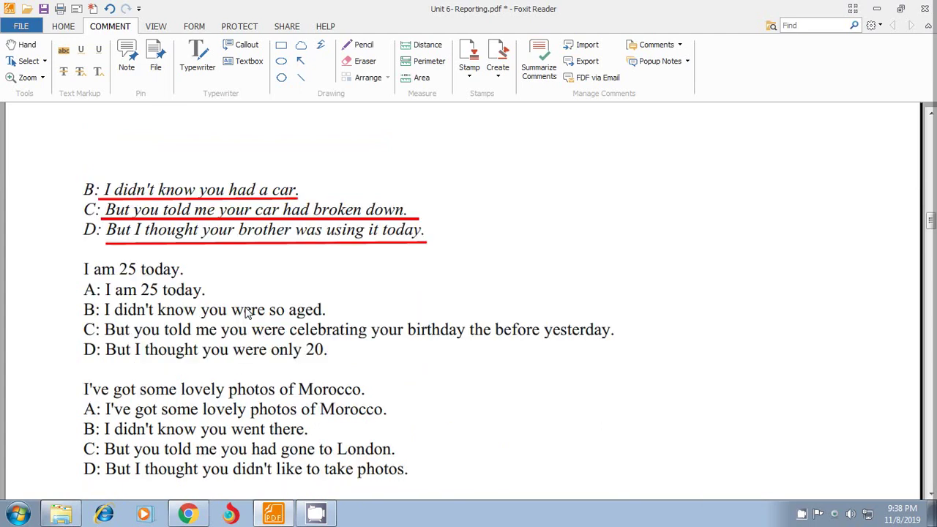
pyautogui.scroll(-1, 229, 287)
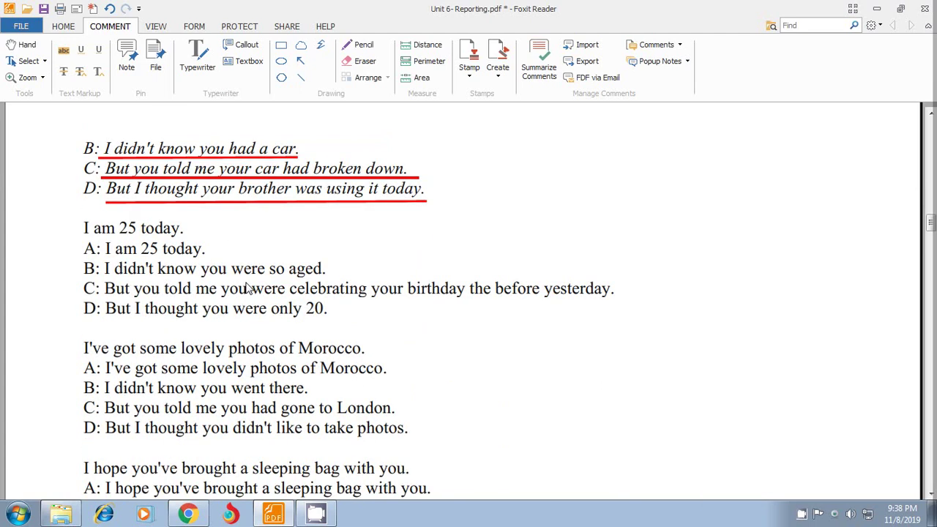
pyautogui.scroll(-1, 248, 287)
pyautogui.scroll(1, 247, 287)
pyautogui.click(281, 45)
pyautogui.moveTo(77, 215); pyautogui.dragTo(199, 239)
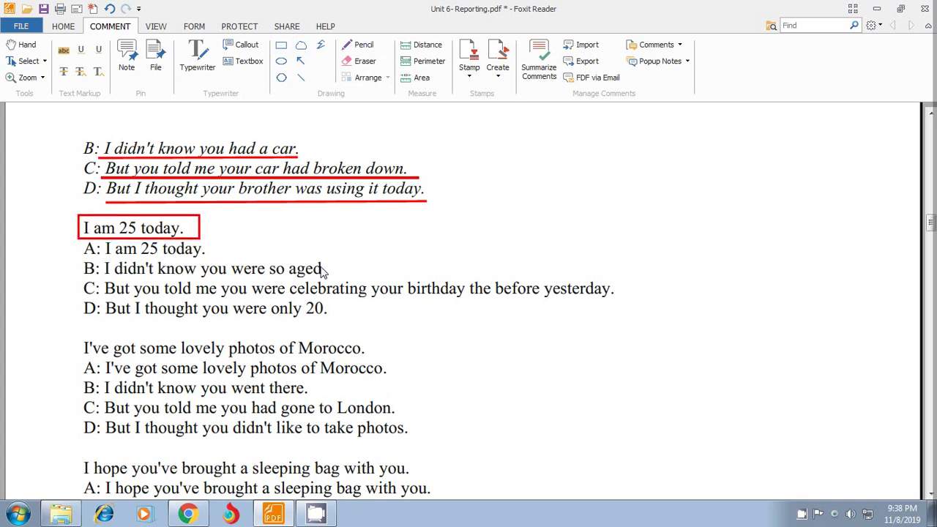
# Underline in red the B reply about being so aged and the C birthday-celebration reply.
pyautogui.click(300, 77)
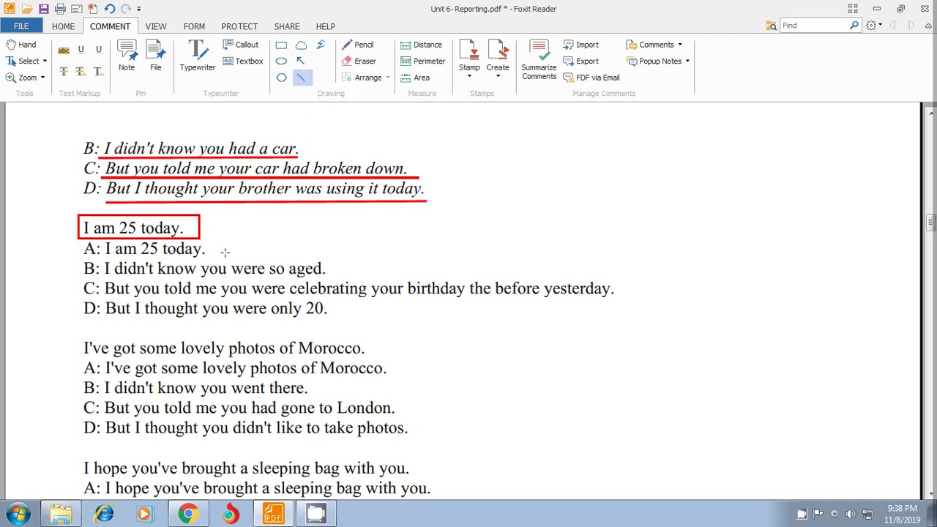
pyautogui.click(102, 271)
pyautogui.click(302, 79)
pyautogui.moveTo(104, 279); pyautogui.dragTo(327, 276)
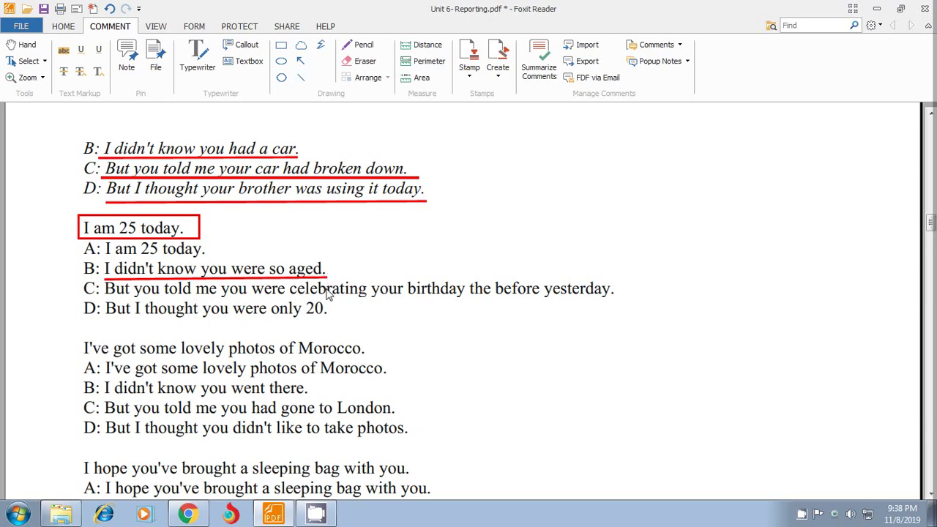
pyautogui.click(299, 79)
pyautogui.moveTo(106, 297); pyautogui.dragTo(616, 299)
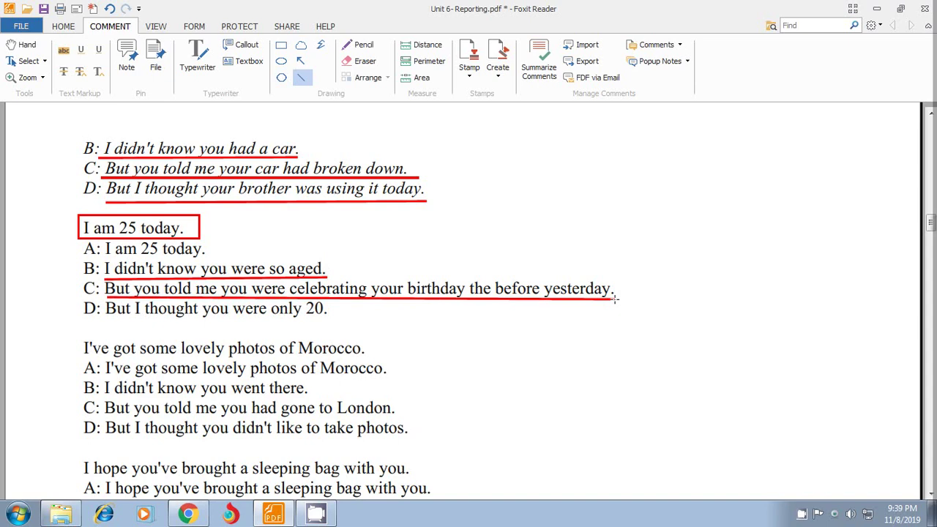
pyautogui.moveTo(615, 298); pyautogui.dragTo(614, 298)
# Pencil 'day' above 'before' in reply C, nudge it into place, and underline reply D.
pyautogui.click(359, 48)
pyautogui.moveTo(497, 253)
pyautogui.mouseDown()
pyautogui.moveTo(538, 238)
pyautogui.moveTo(522, 269)
pyautogui.mouseUp()
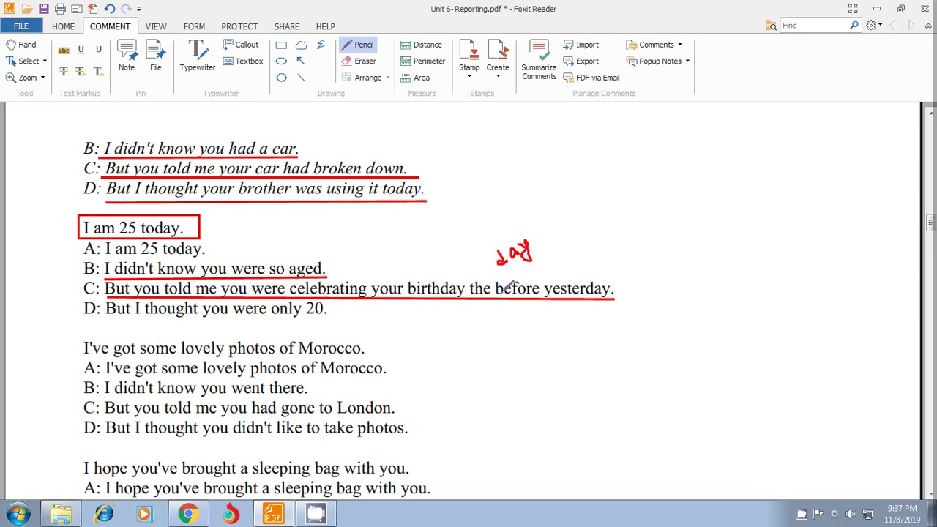
pyautogui.click(494, 296)
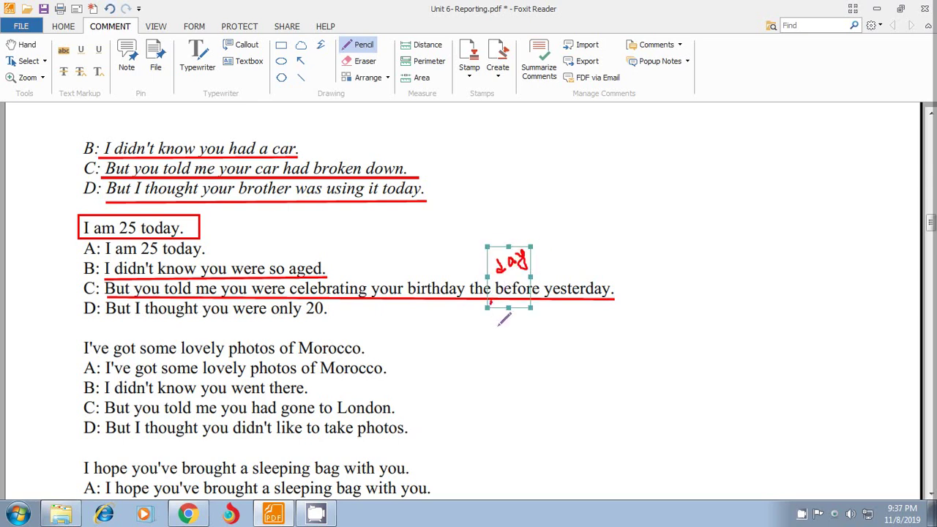
pyautogui.moveTo(492, 306); pyautogui.dragTo(498, 295)
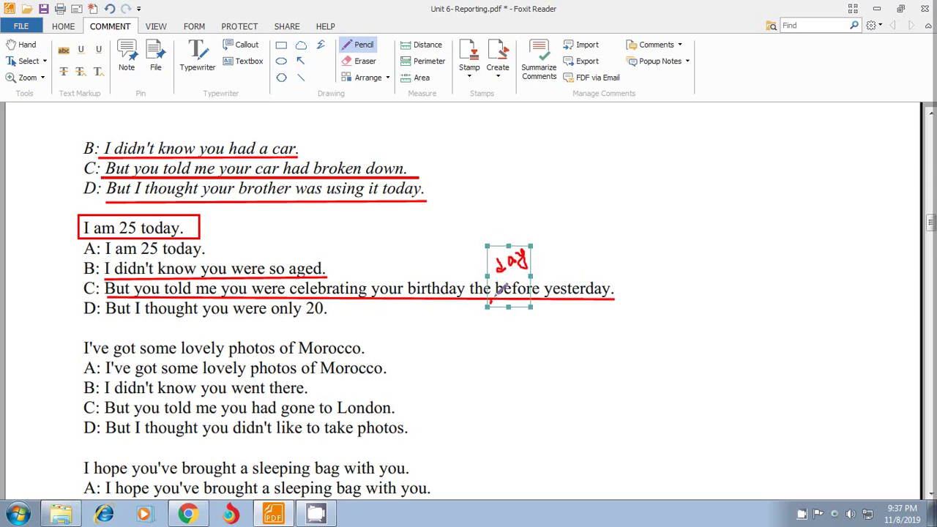
pyautogui.click(492, 301)
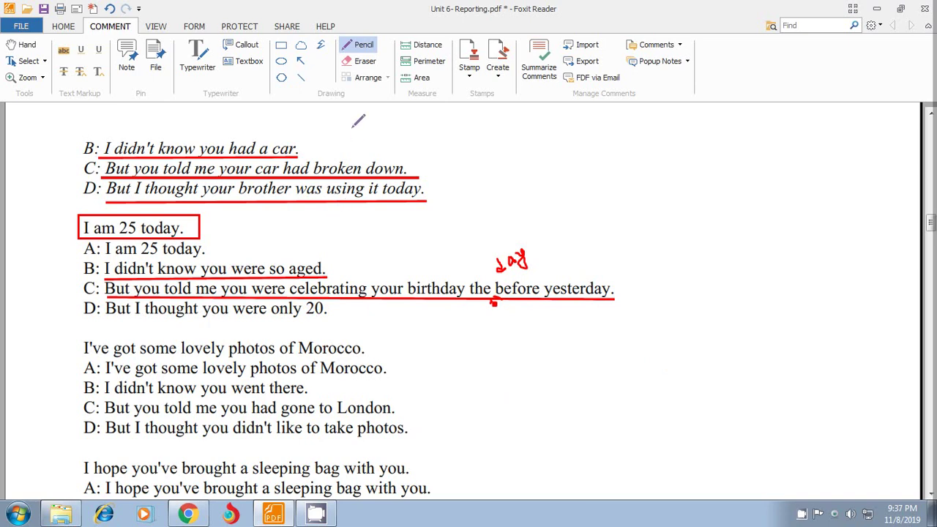
pyautogui.click(300, 77)
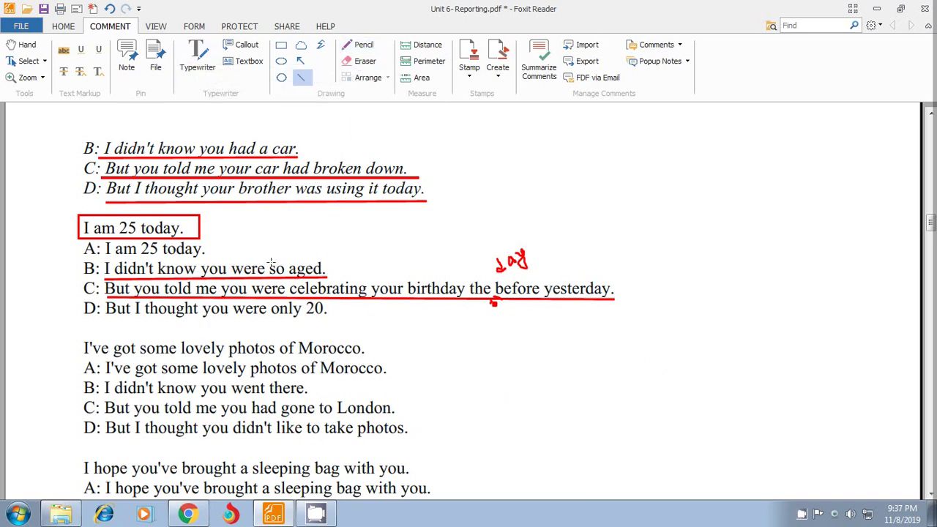
pyautogui.moveTo(104, 320); pyautogui.dragTo(322, 319)
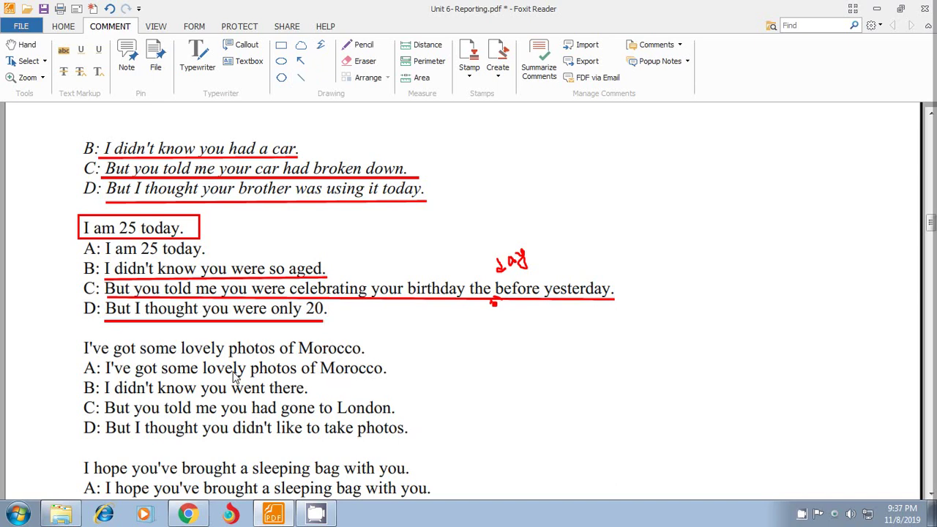
# Scroll down and draw a red box around the remark about photos of Morocco.
pyautogui.scroll(-3, 241, 354)
pyautogui.scroll(-1, 242, 347)
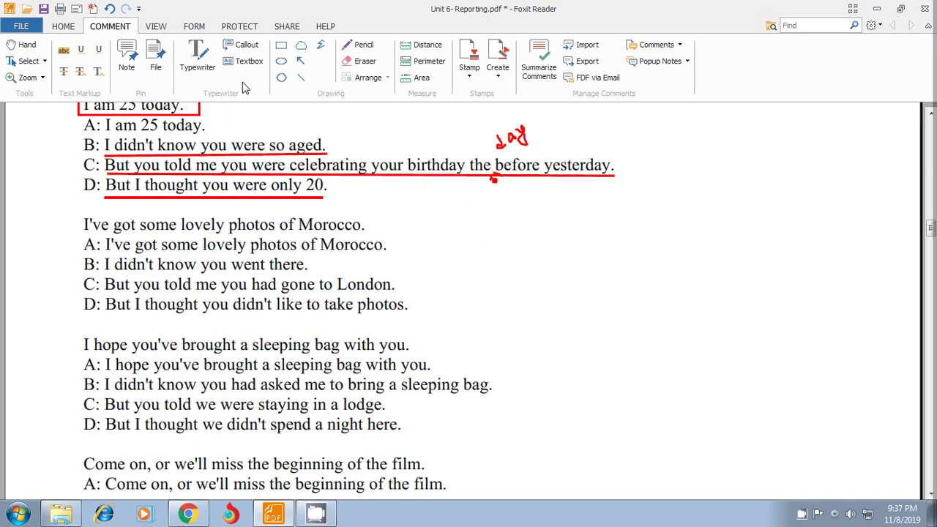
pyautogui.click(288, 48)
pyautogui.moveTo(79, 215)
pyautogui.mouseDown()
pyautogui.moveTo(390, 239)
pyautogui.moveTo(381, 236)
pyautogui.mouseUp()
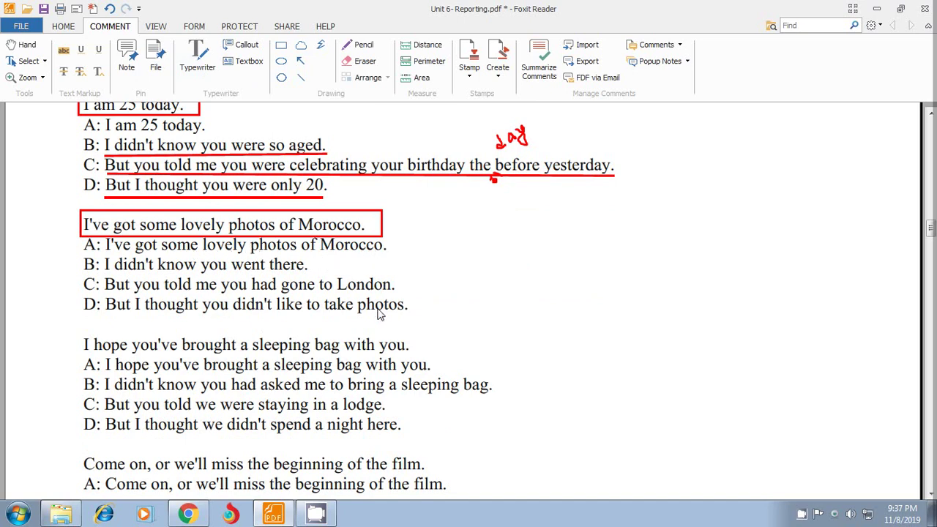
pyautogui.click(300, 66)
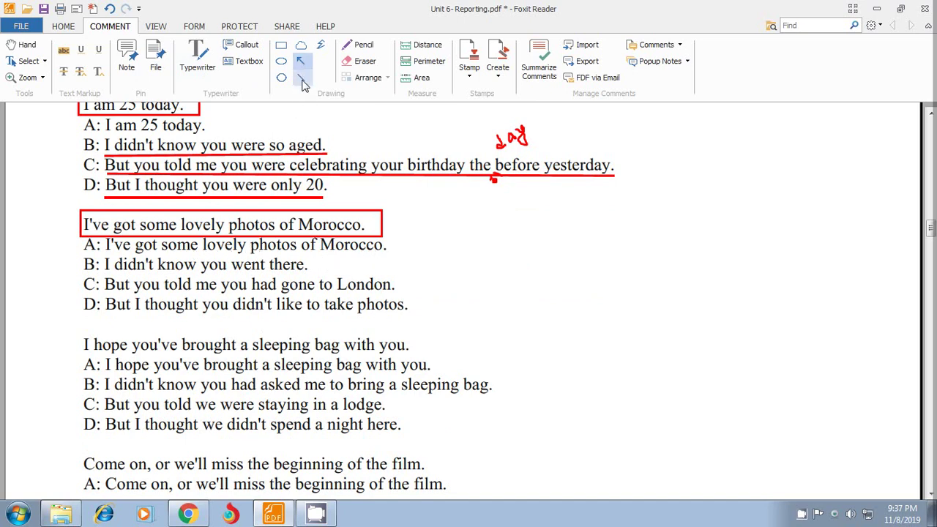
# Underline in red replies B (going there), C (going to London) and D (not liking photos).
pyautogui.click(303, 80)
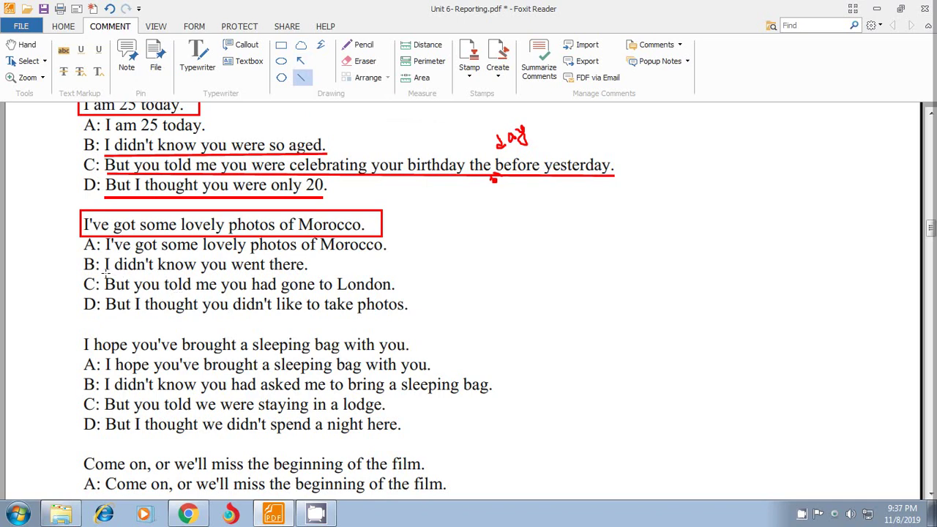
pyautogui.moveTo(104, 274); pyautogui.dragTo(311, 275)
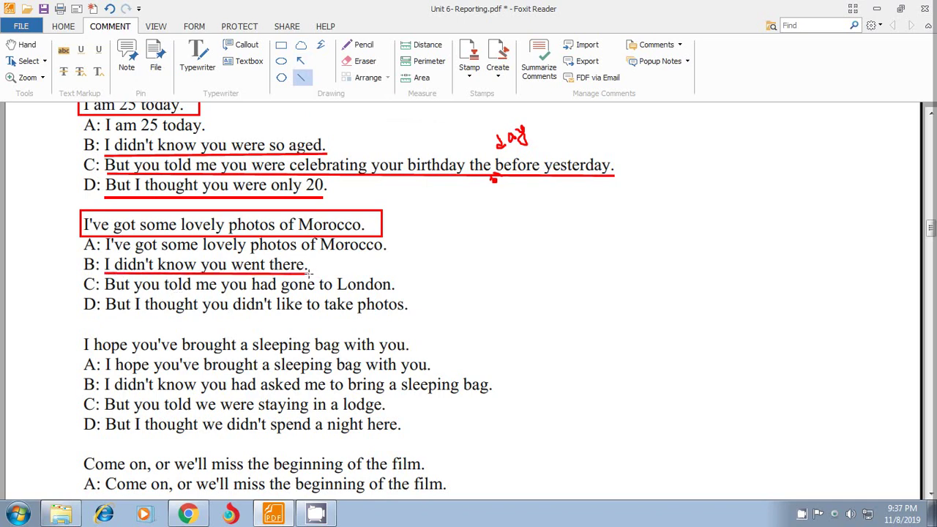
pyautogui.press('Escape')
pyautogui.click(301, 77)
pyautogui.moveTo(102, 294); pyautogui.dragTo(394, 294)
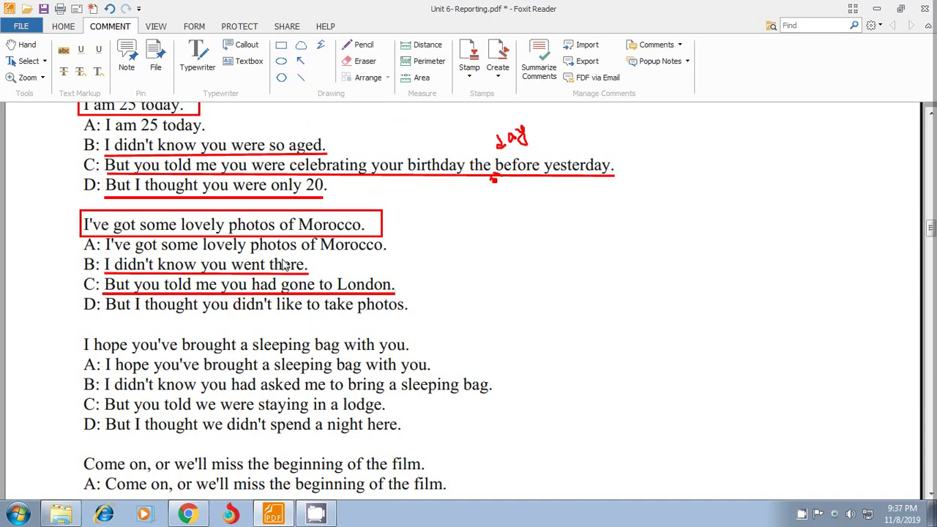
pyautogui.click(300, 79)
pyautogui.moveTo(106, 313)
pyautogui.mouseDown()
pyautogui.moveTo(256, 324)
pyautogui.moveTo(409, 313)
pyautogui.mouseUp()
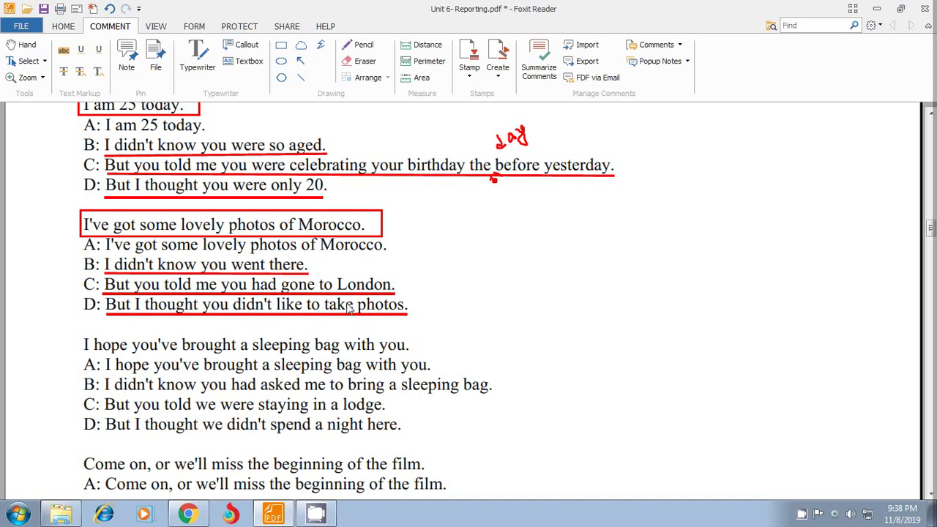
# Draw a red box around the remark about the sleeping bag.
pyautogui.scroll(-3, 314, 294)
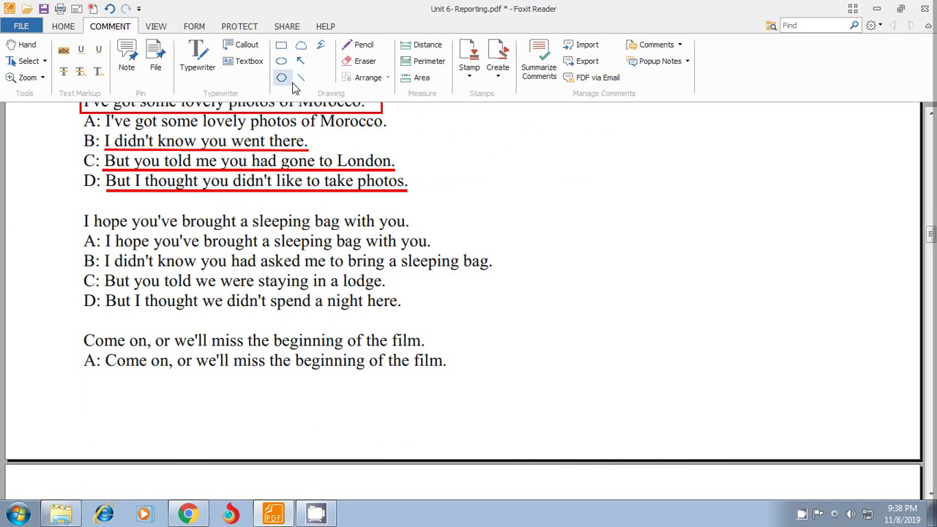
pyautogui.click(281, 46)
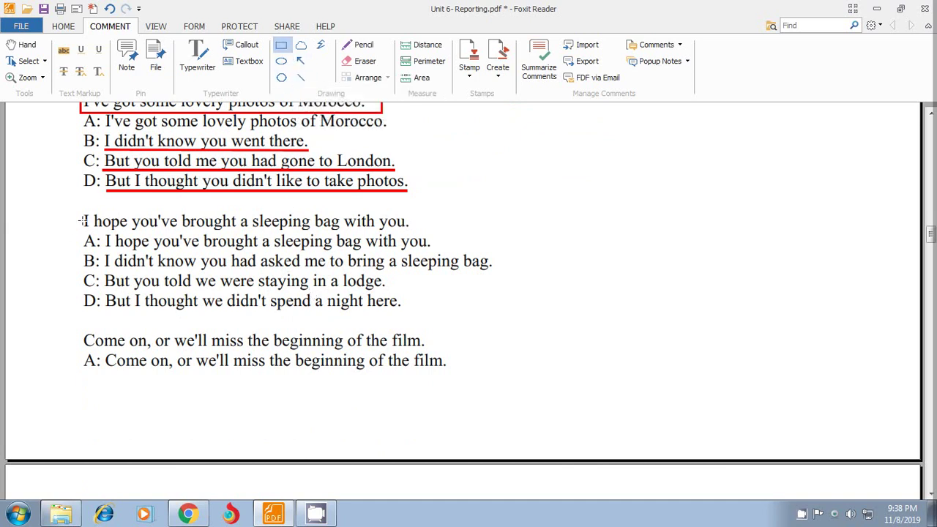
pyautogui.moveTo(72, 206)
pyautogui.mouseDown()
pyautogui.moveTo(440, 233)
pyautogui.moveTo(424, 232)
pyautogui.mouseUp()
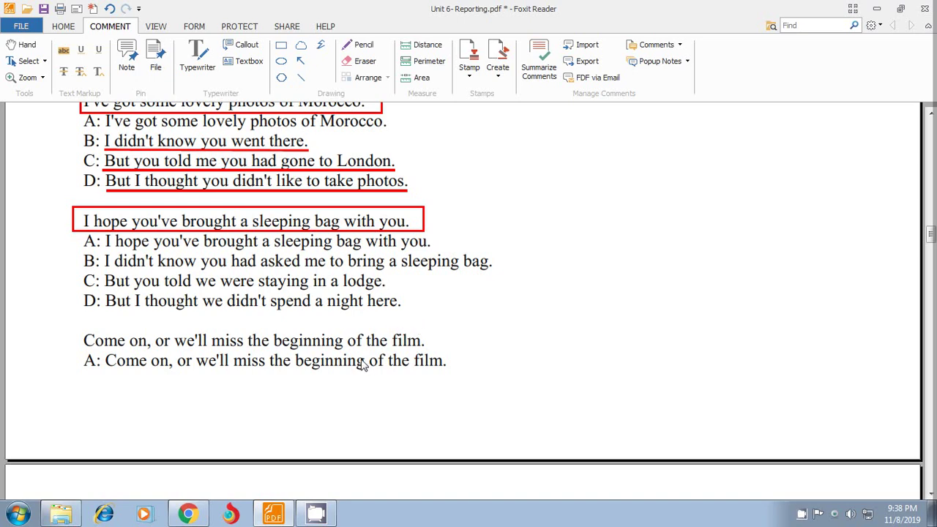
pyautogui.click(281, 77)
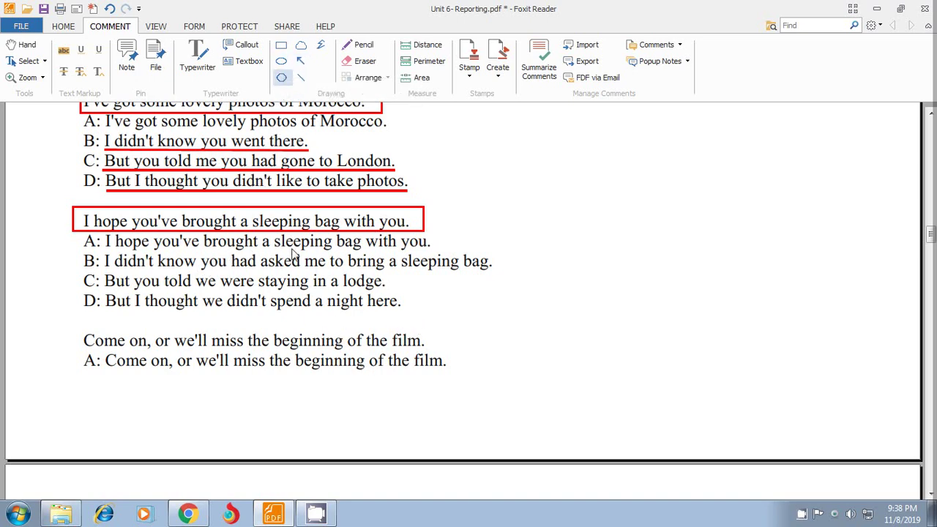
# Underline in red replies B (bringing a sleeping bag), C (the lodge) and D (spending a night).
pyautogui.click(300, 76)
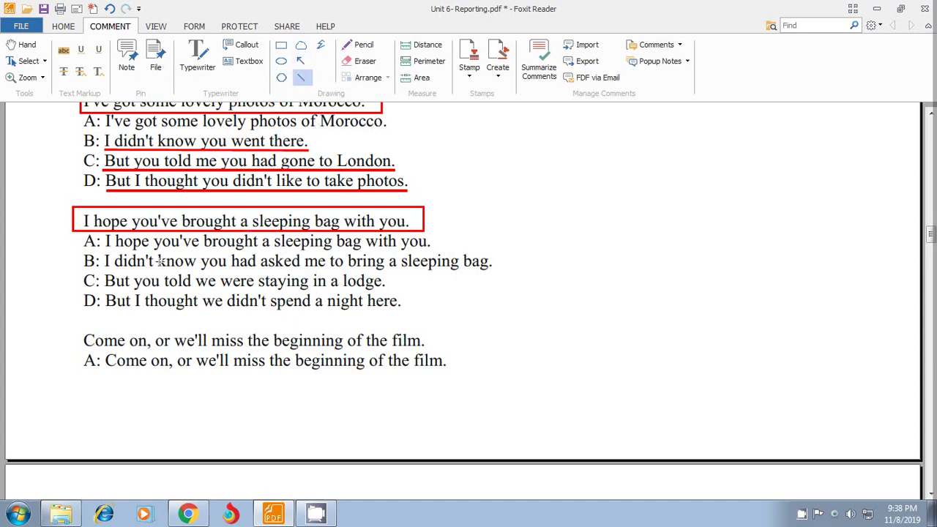
pyautogui.moveTo(106, 269); pyautogui.dragTo(490, 269)
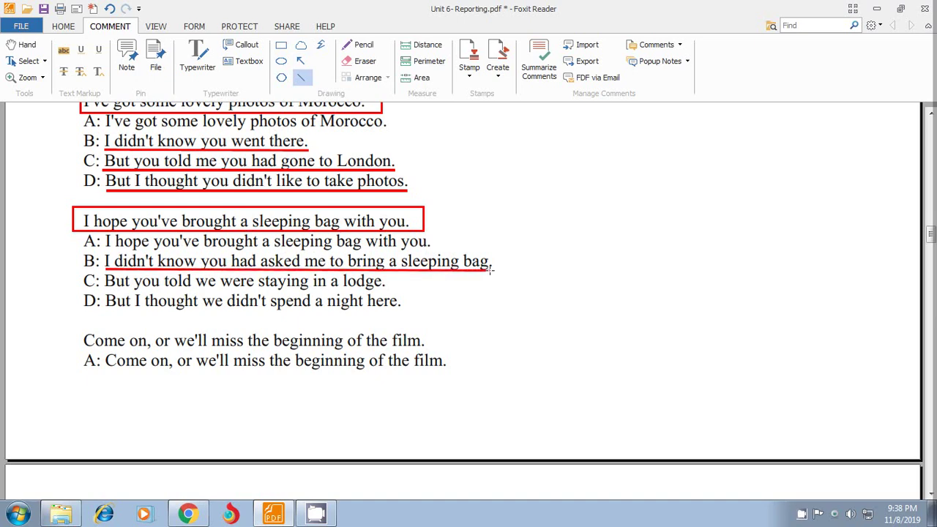
pyautogui.click(305, 79)
pyautogui.click(304, 79)
pyautogui.moveTo(105, 290)
pyautogui.mouseDown()
pyautogui.moveTo(394, 296)
pyautogui.moveTo(385, 292)
pyautogui.mouseUp()
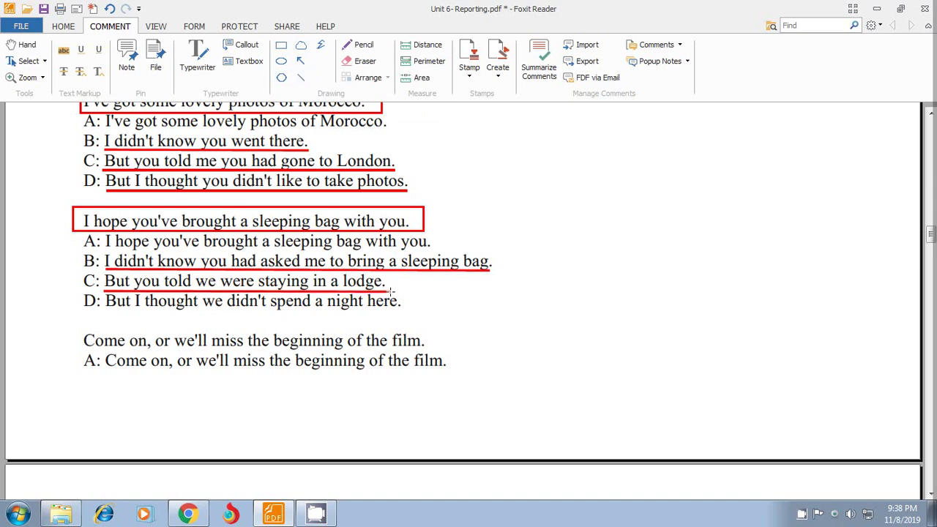
pyautogui.click(303, 79)
pyautogui.moveTo(101, 312); pyautogui.dragTo(401, 311)
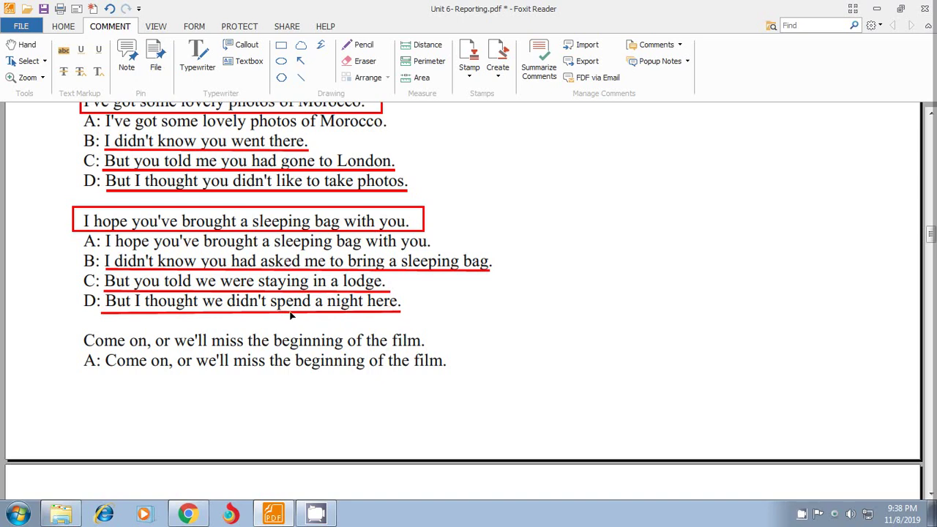
# Draw a red box around the 'Come on' remark about missing the film.
pyautogui.scroll(-2, 291, 286)
pyautogui.scroll(1, 291, 276)
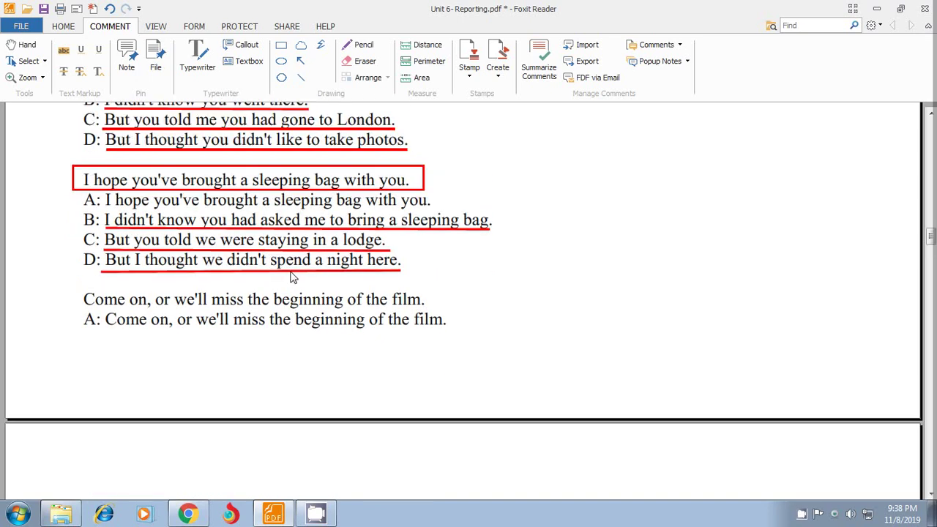
pyautogui.scroll(-3, 291, 277)
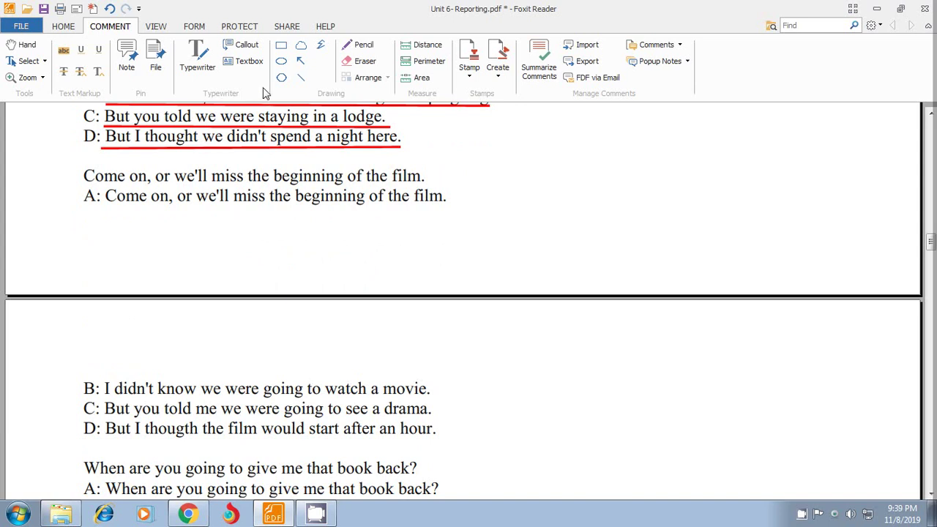
pyautogui.click(281, 45)
pyautogui.moveTo(72, 162)
pyautogui.mouseDown()
pyautogui.moveTo(437, 196)
pyautogui.moveTo(439, 187)
pyautogui.mouseUp()
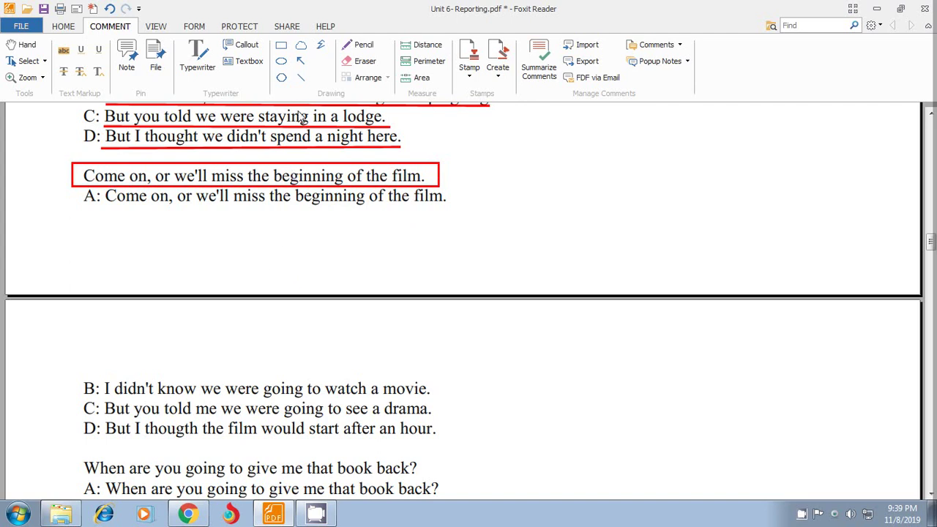
# Underline in red replies B (watching a movie), C (seeing a drama) and D (film starting).
pyautogui.click(301, 77)
pyautogui.scroll(-3, 376, 223)
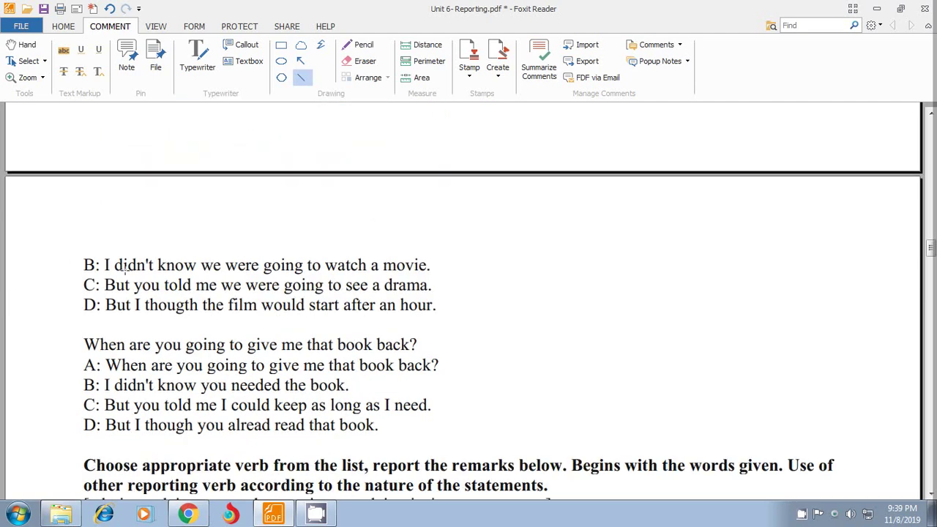
pyautogui.moveTo(104, 271); pyautogui.dragTo(441, 273)
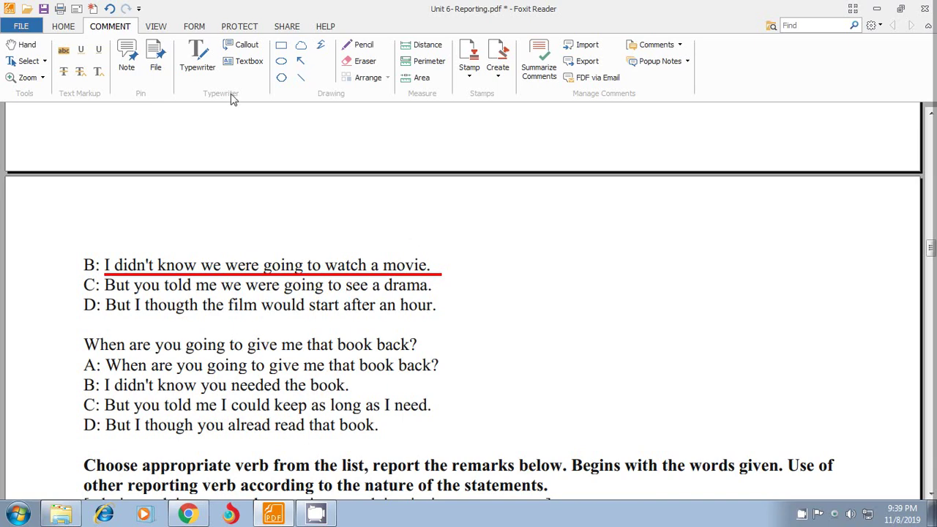
pyautogui.click(301, 77)
pyautogui.moveTo(105, 293)
pyautogui.mouseDown()
pyautogui.moveTo(377, 292)
pyautogui.moveTo(436, 301)
pyautogui.moveTo(438, 293)
pyautogui.mouseUp()
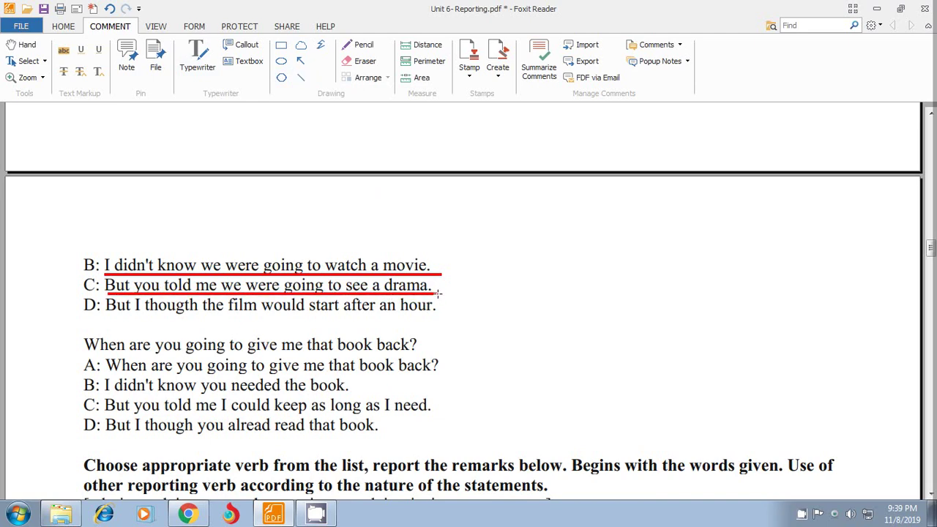
pyautogui.click(301, 80)
pyautogui.moveTo(103, 313); pyautogui.dragTo(434, 314)
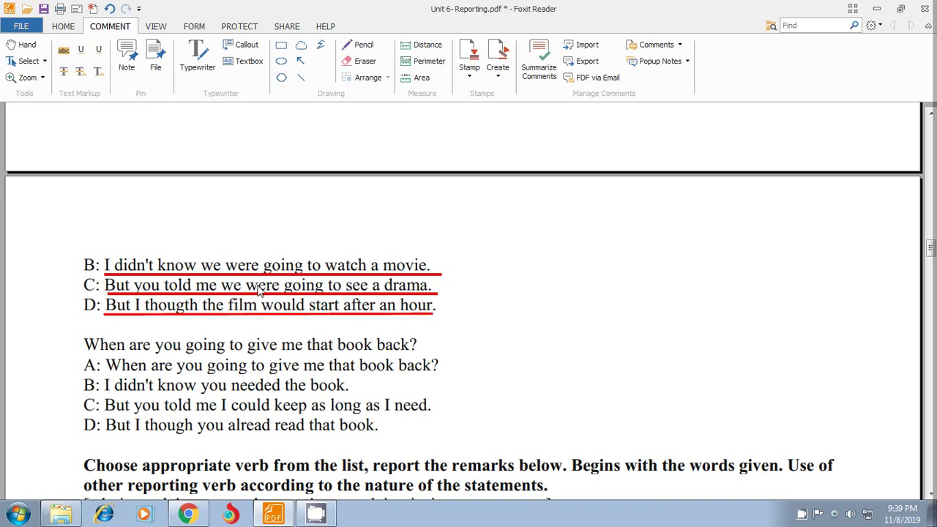
# Scroll down and draw a red box around the question about giving the book back.
pyautogui.scroll(-3, 272, 275)
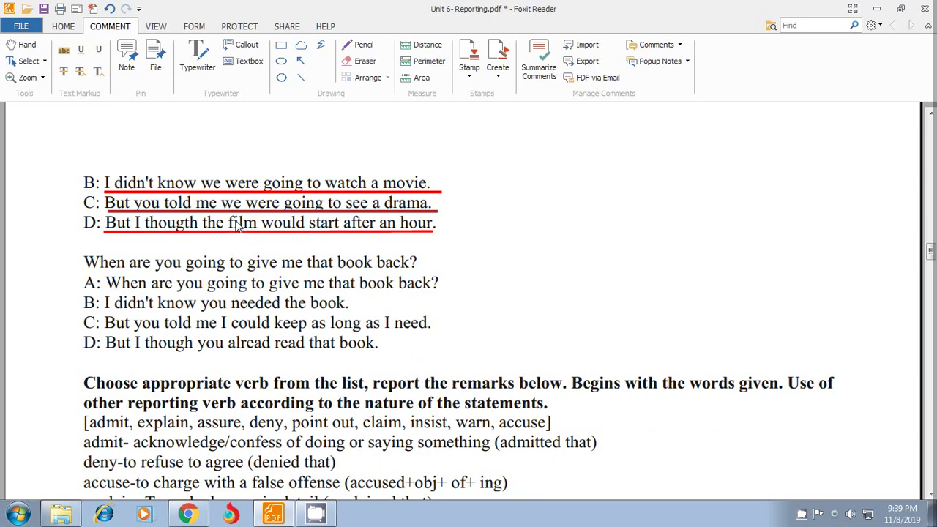
pyautogui.scroll(-2, 238, 227)
pyautogui.click(281, 44)
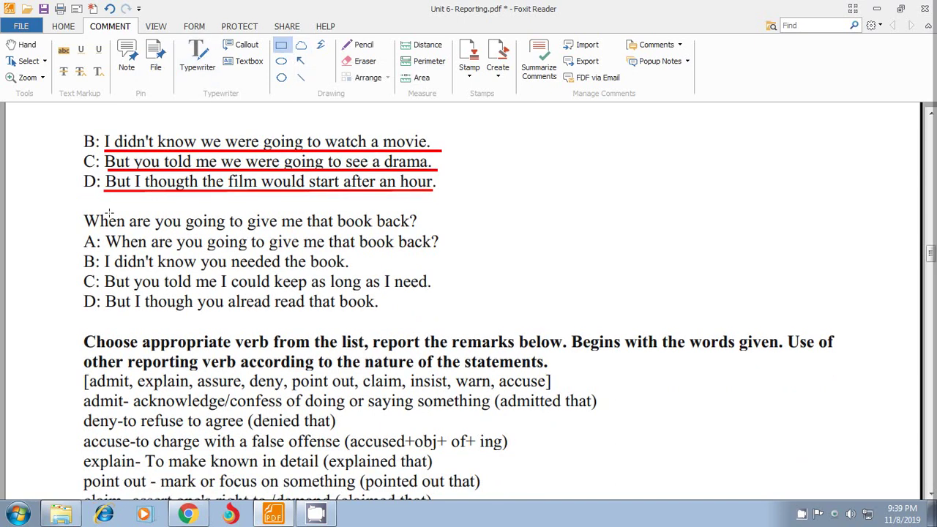
pyautogui.moveTo(78, 212); pyautogui.dragTo(435, 231)
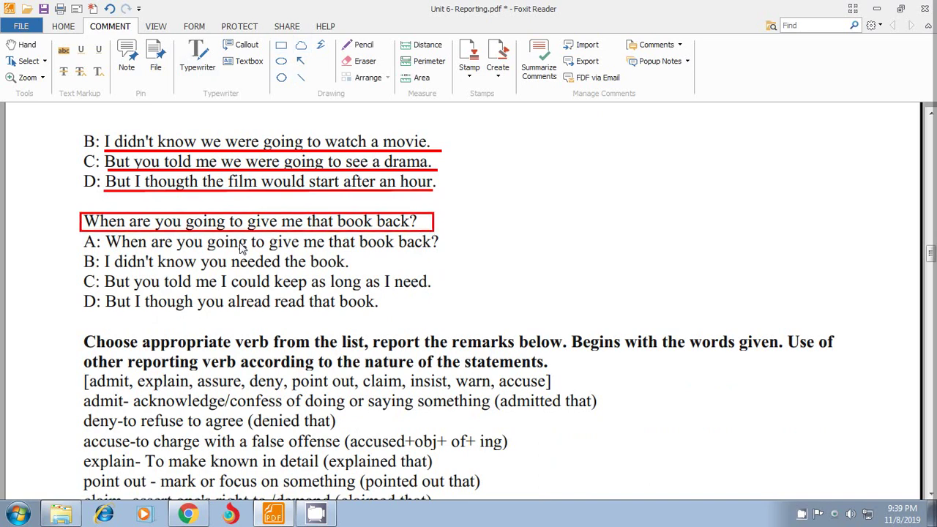
# Underline in red reply B about needing the book and reply C about keeping it.
pyautogui.click(301, 77)
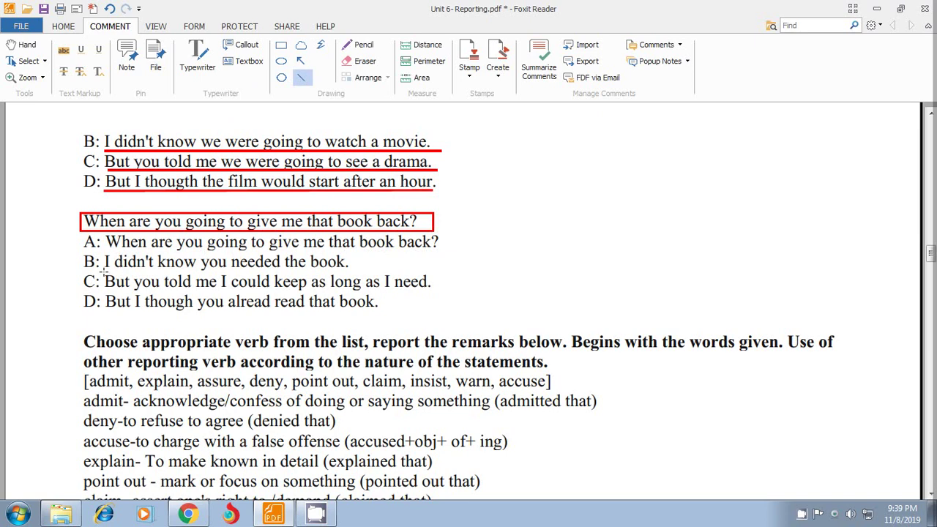
pyautogui.moveTo(104, 271); pyautogui.dragTo(356, 271)
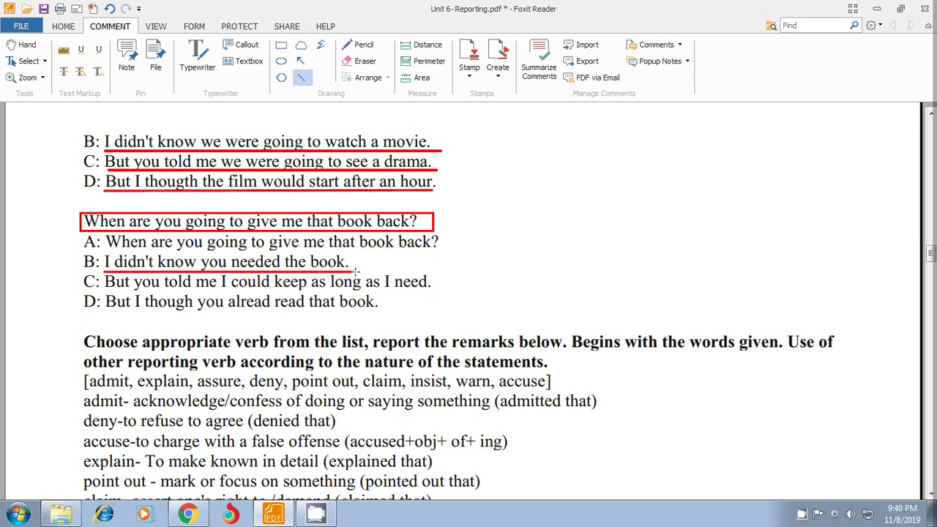
pyautogui.click(301, 76)
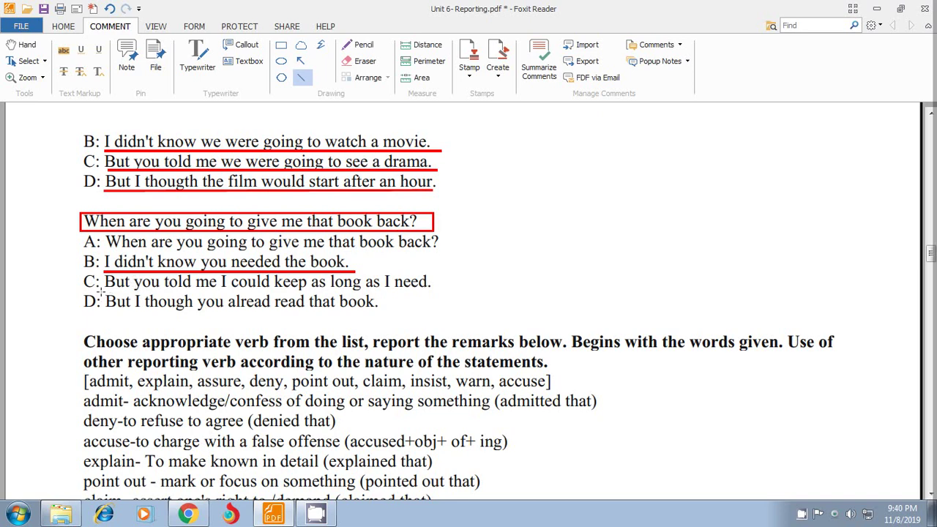
pyautogui.moveTo(101, 290)
pyautogui.mouseDown()
pyautogui.moveTo(461, 295)
pyautogui.moveTo(438, 293)
pyautogui.mouseUp()
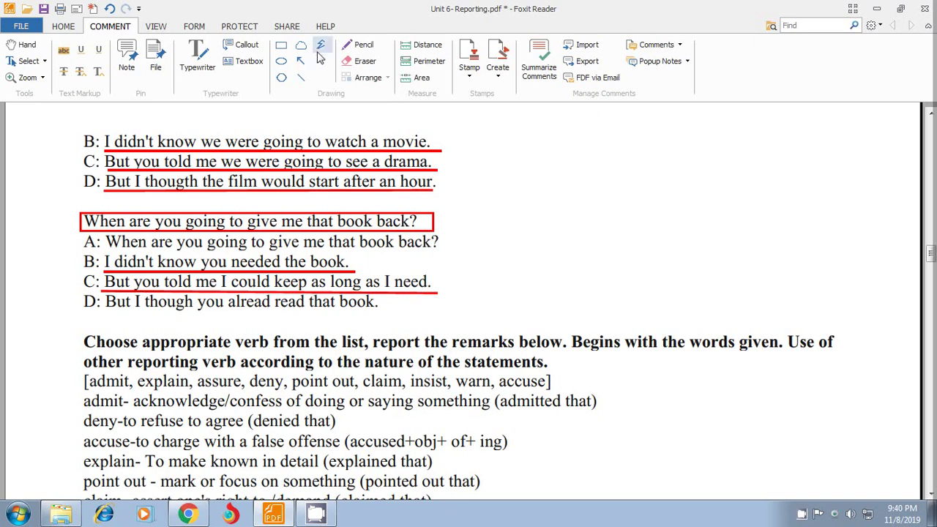
# With the Pencil, write 'ed' after 'need', underline reply D, and add a 't' to 'though'.
pyautogui.click(359, 45)
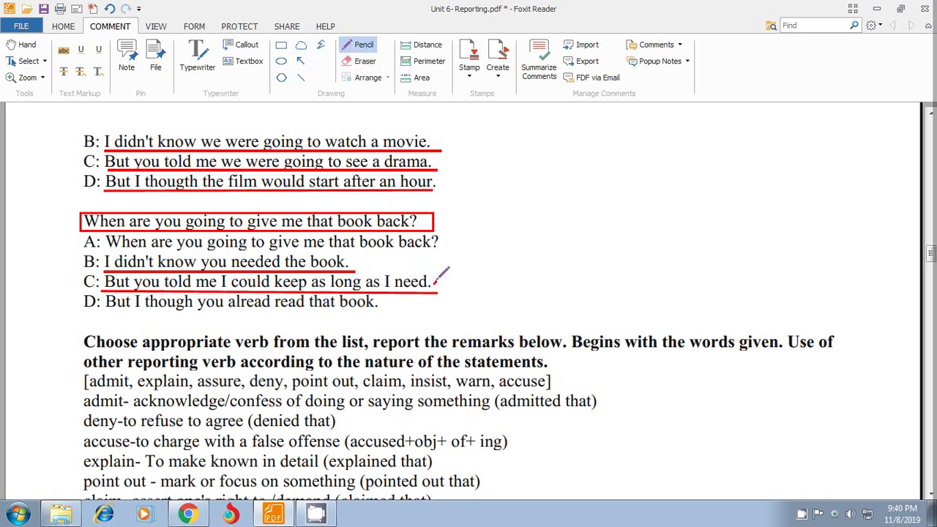
pyautogui.moveTo(438, 278)
pyautogui.mouseDown()
pyautogui.moveTo(454, 267)
pyautogui.moveTo(455, 285)
pyautogui.mouseUp()
pyautogui.moveTo(106, 308); pyautogui.dragTo(380, 310)
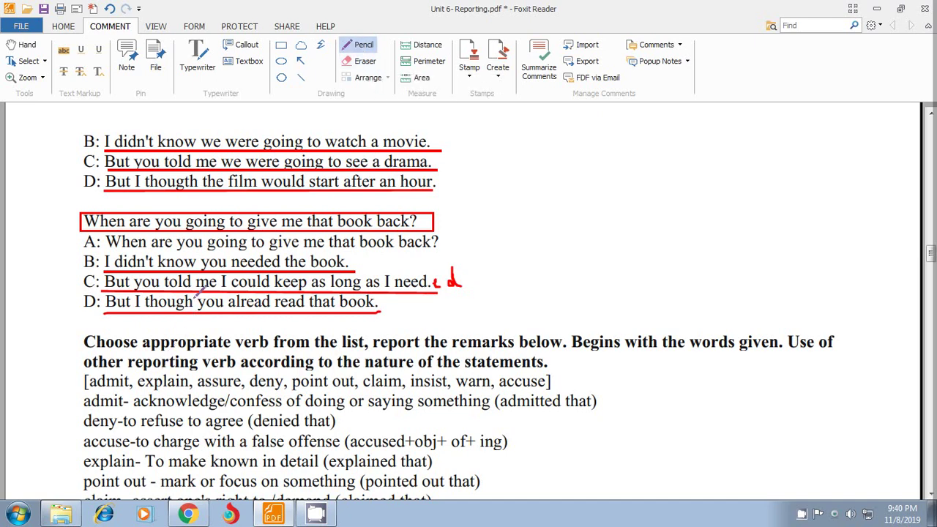
pyautogui.moveTo(196, 295)
pyautogui.mouseDown()
pyautogui.moveTo(195, 306)
pyautogui.moveTo(200, 297)
pyautogui.mouseUp()
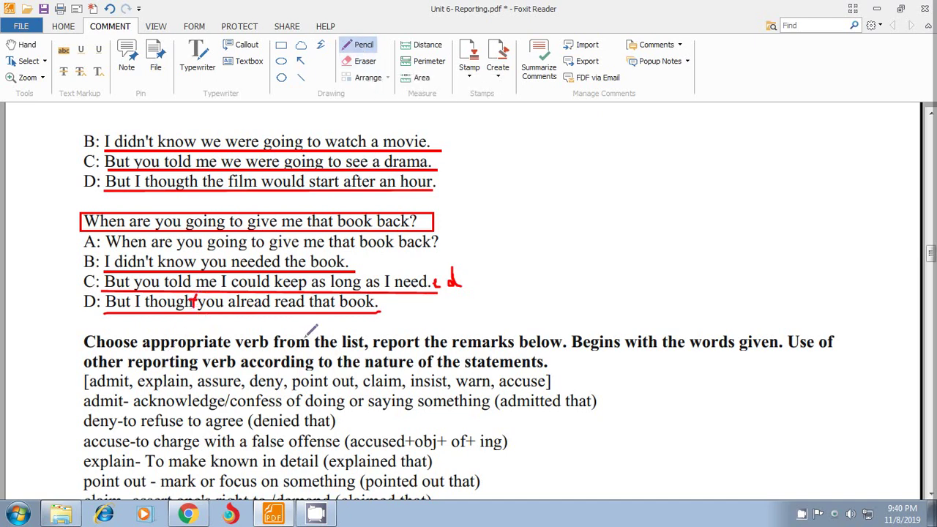